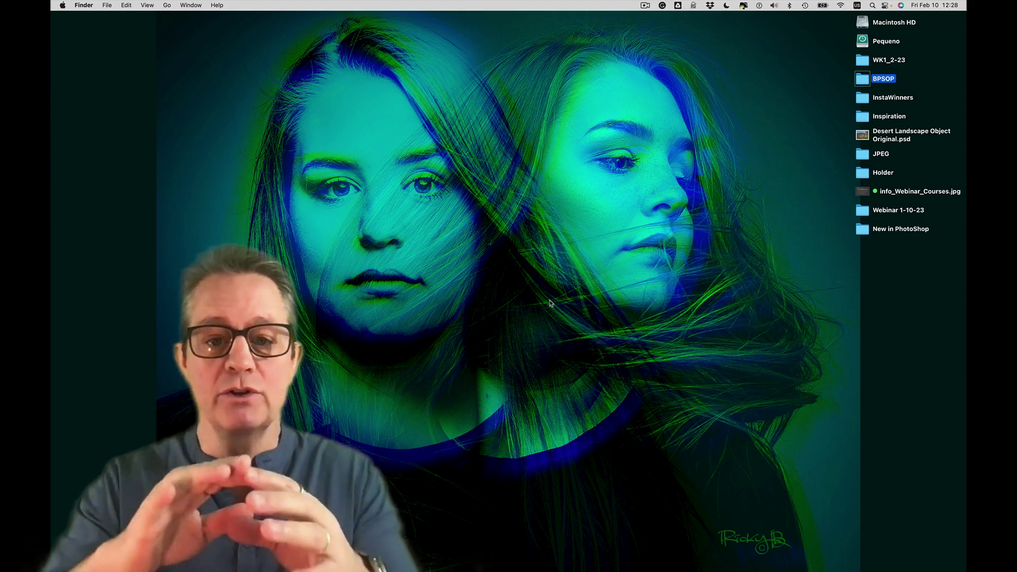
Switch to Adobe Bridge and open the photo of the cowboy walking with horses behind in Camera Raw.
key("super+Tab")
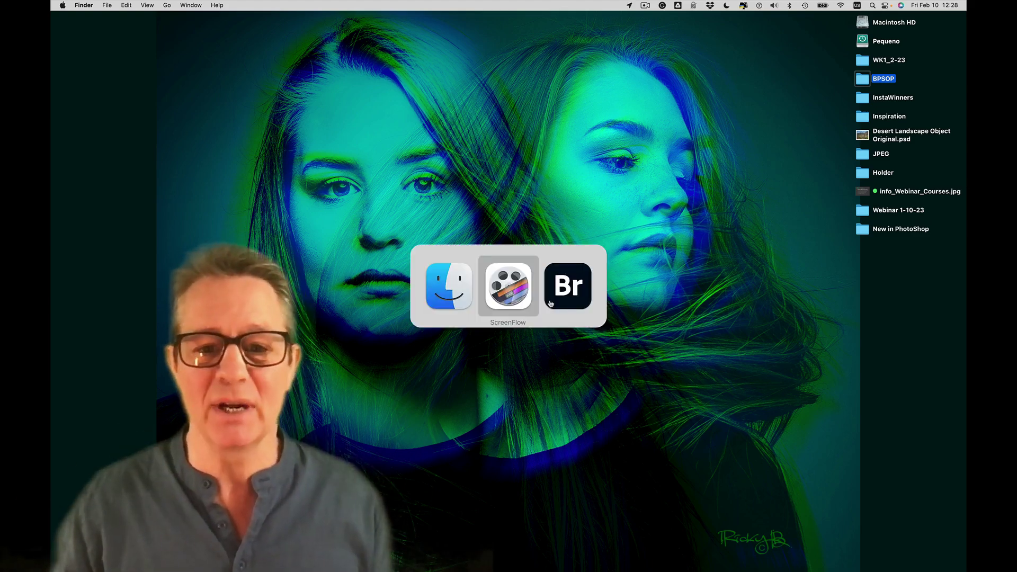
left_click(550, 303)
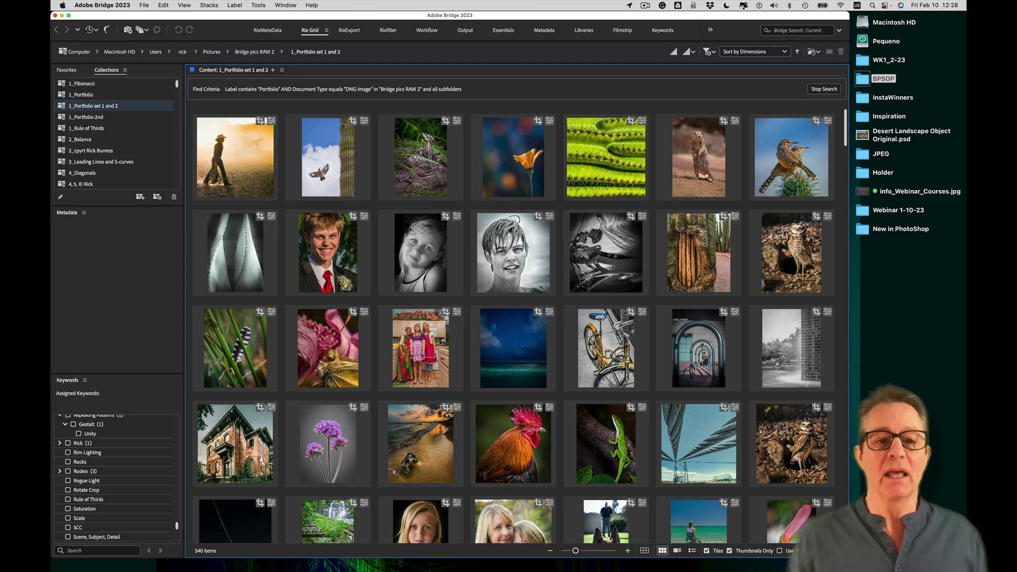
left_click(259, 190)
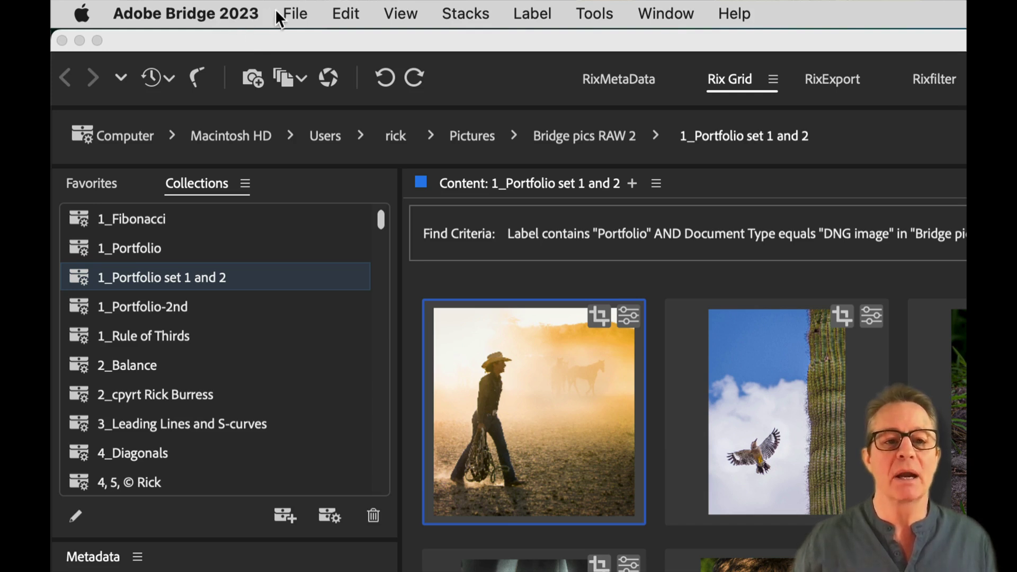
left_click(297, 14)
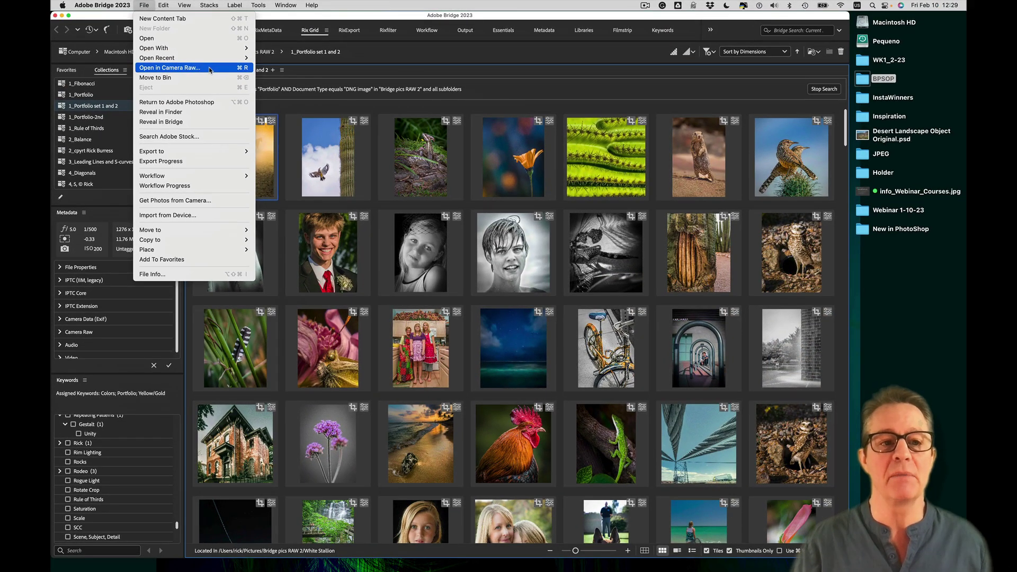
left_click(210, 68)
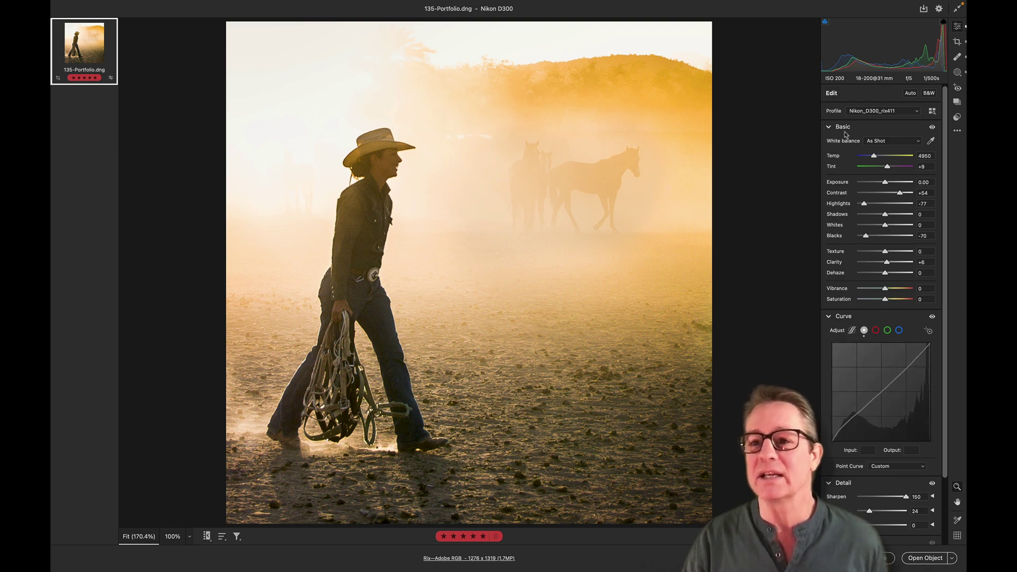
Look through the crop, healing, masking, red eye and snapshots tools, and return to the edit settings.
left_click(957, 43)
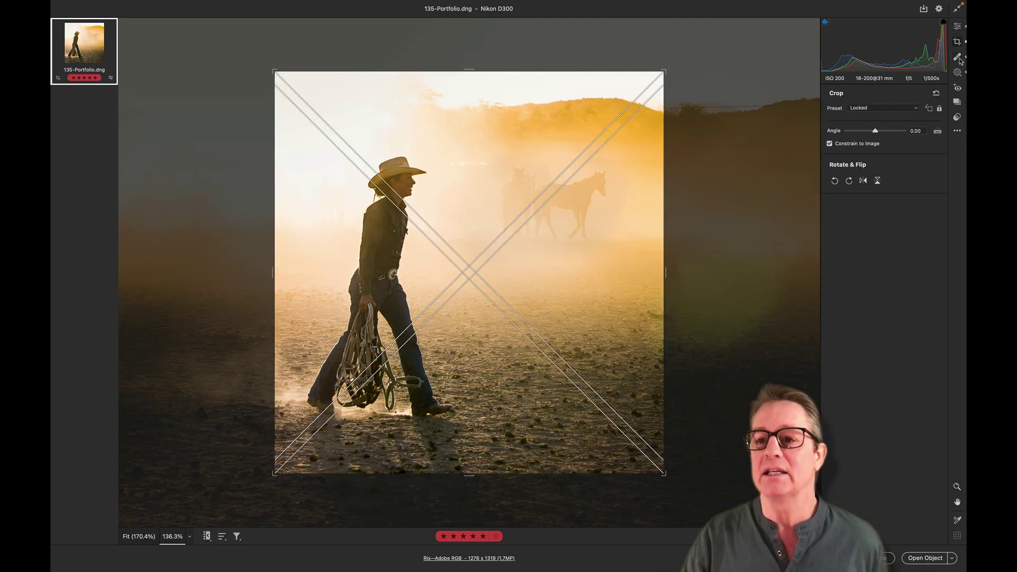
left_click(958, 58)
left_click(957, 73)
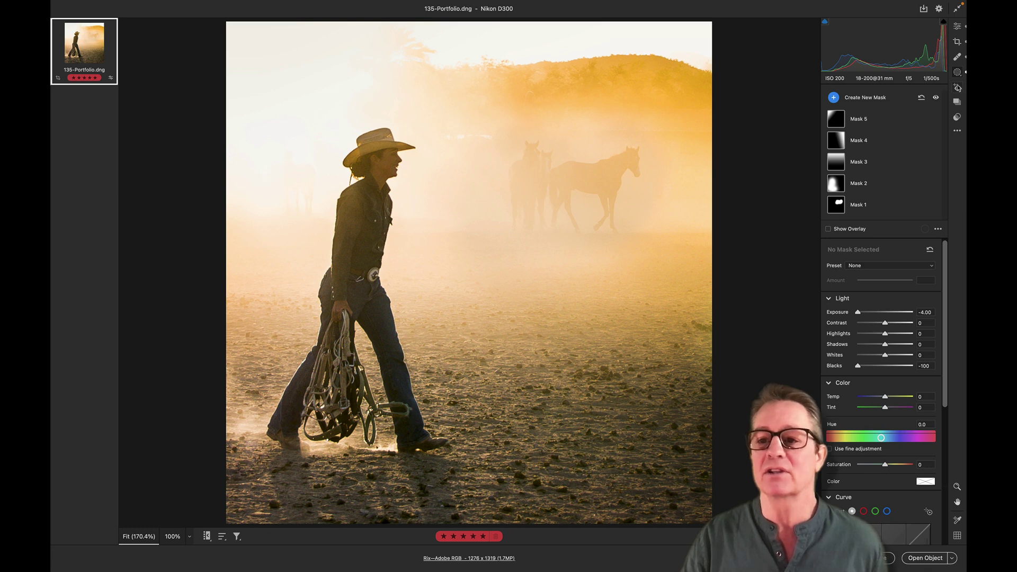
left_click(958, 88)
left_click(957, 103)
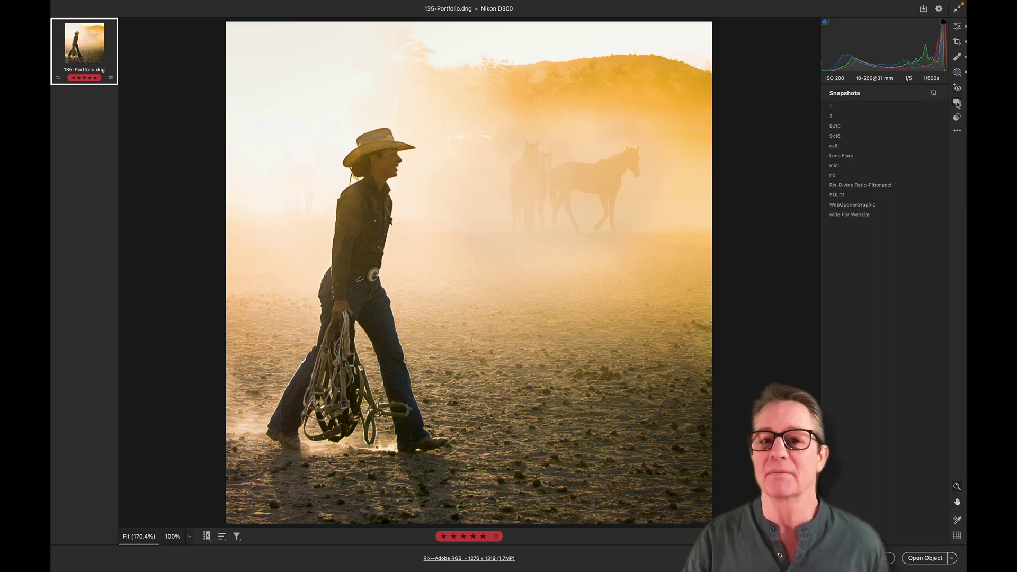
key("e")
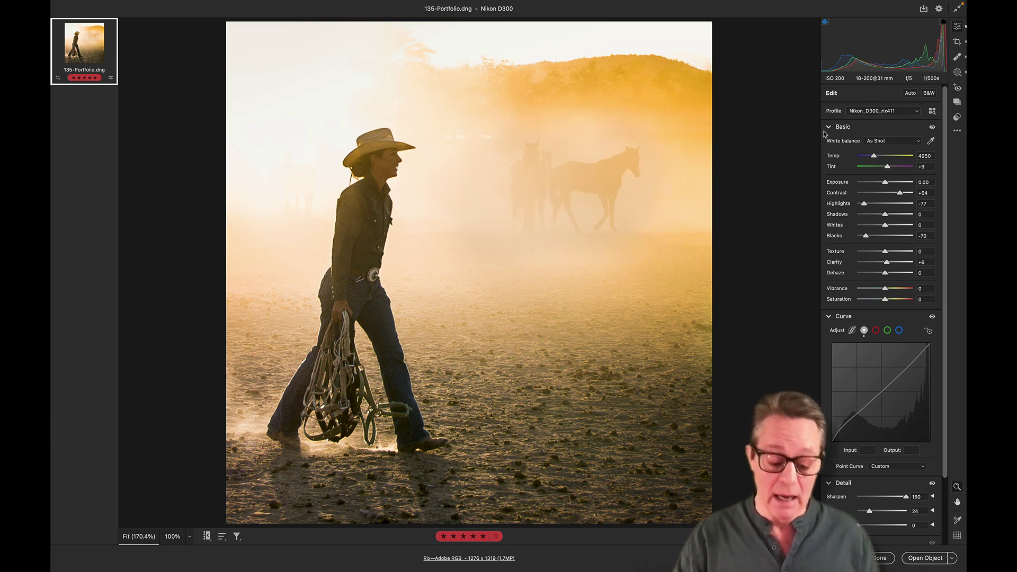
Add a new Select Subject mask that covers the walking cowboy.
key("m")
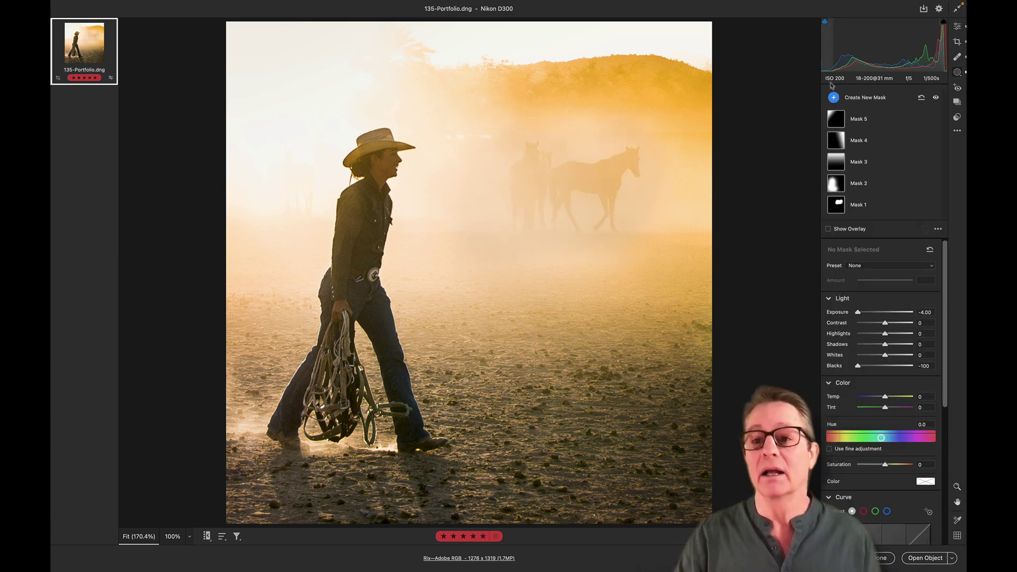
left_click(833, 98)
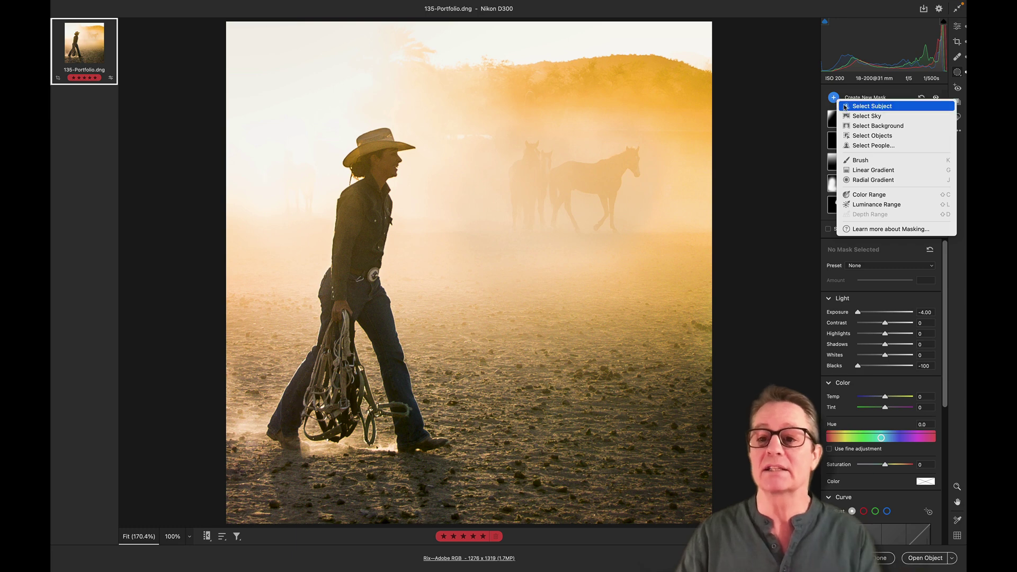
left_click(853, 106)
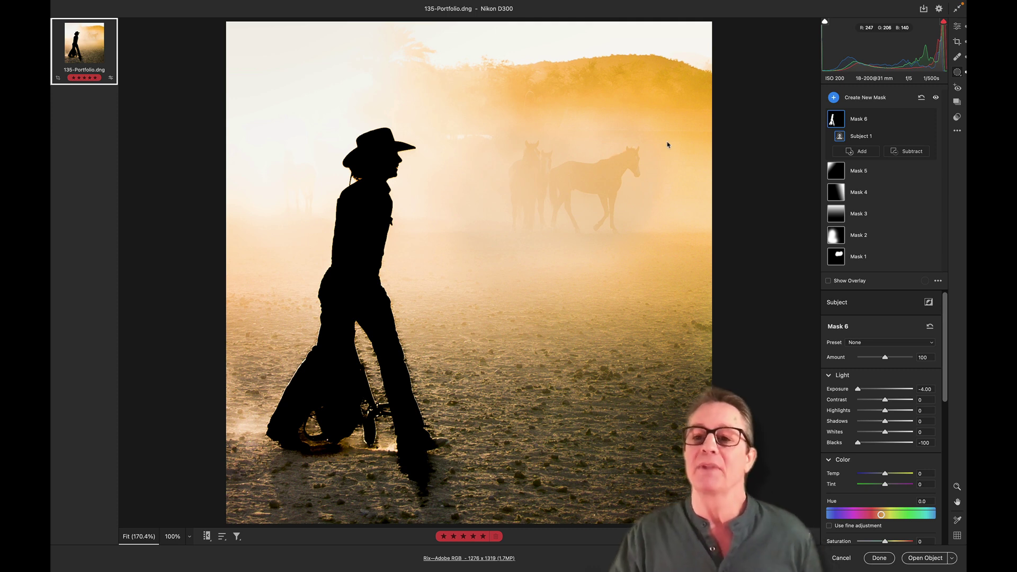
Compare the Open and Open Object options, and open the raw photo in Photoshop as a smart object.
key("z")
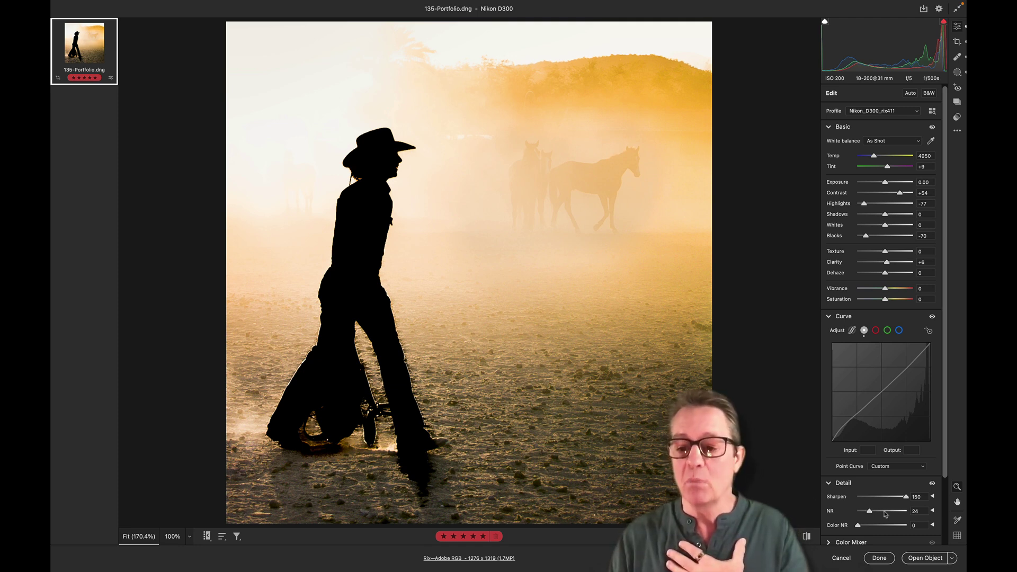
key("shift")
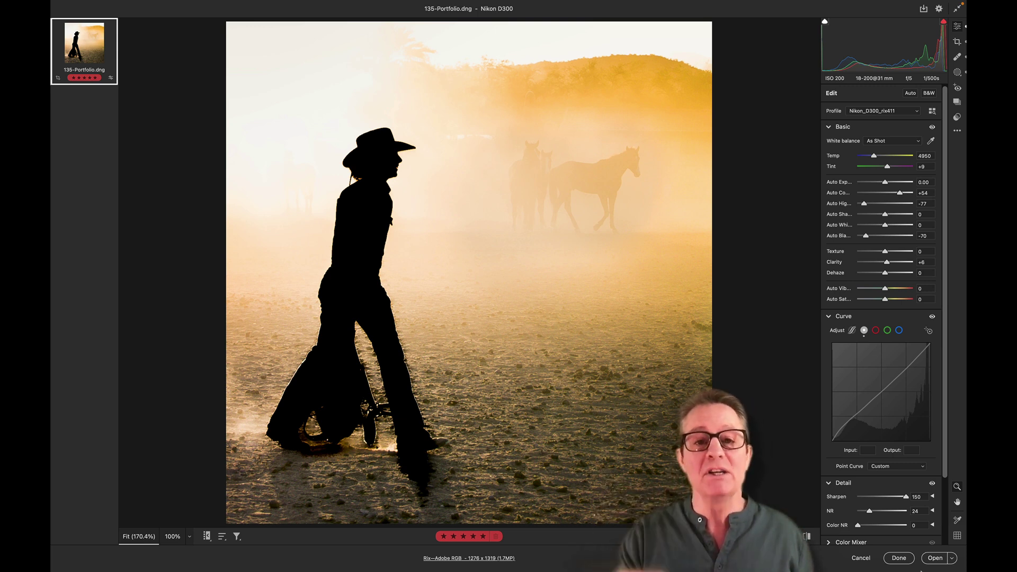
key("shift")
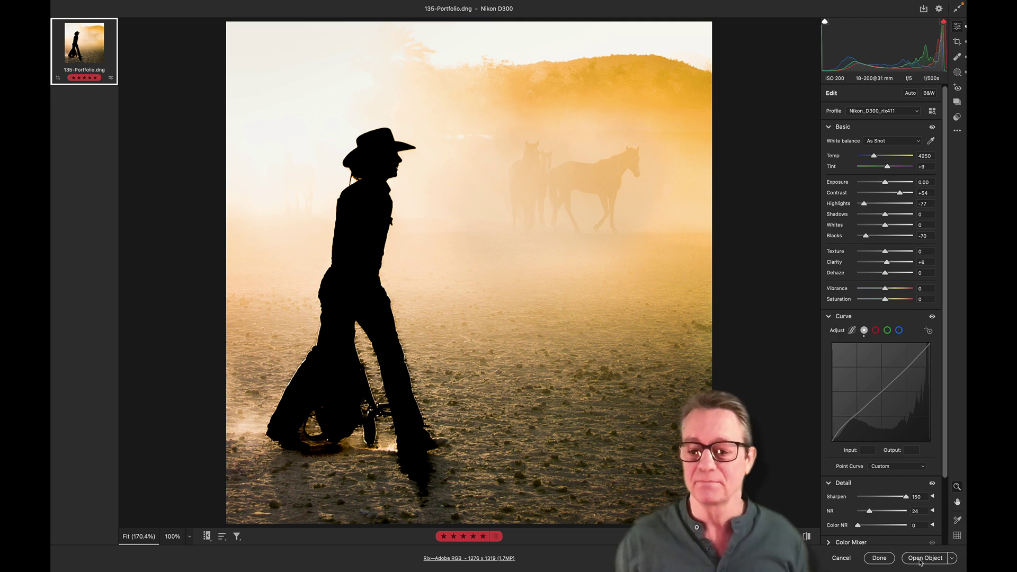
left_click(920, 558)
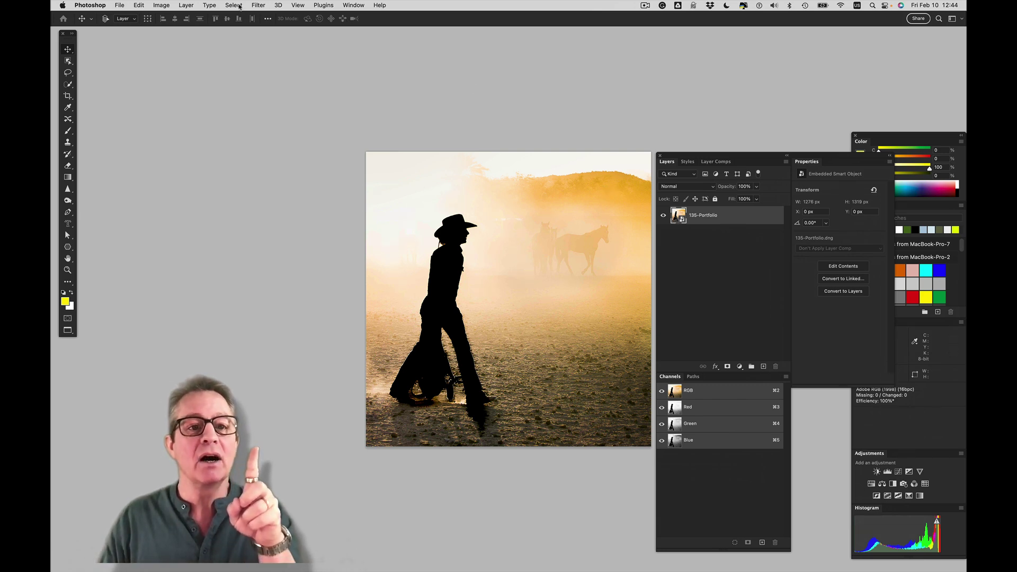
Examine the tools that the Camera Raw Filter offers for the smart object layer, and cancel the filter.
left_click(258, 5)
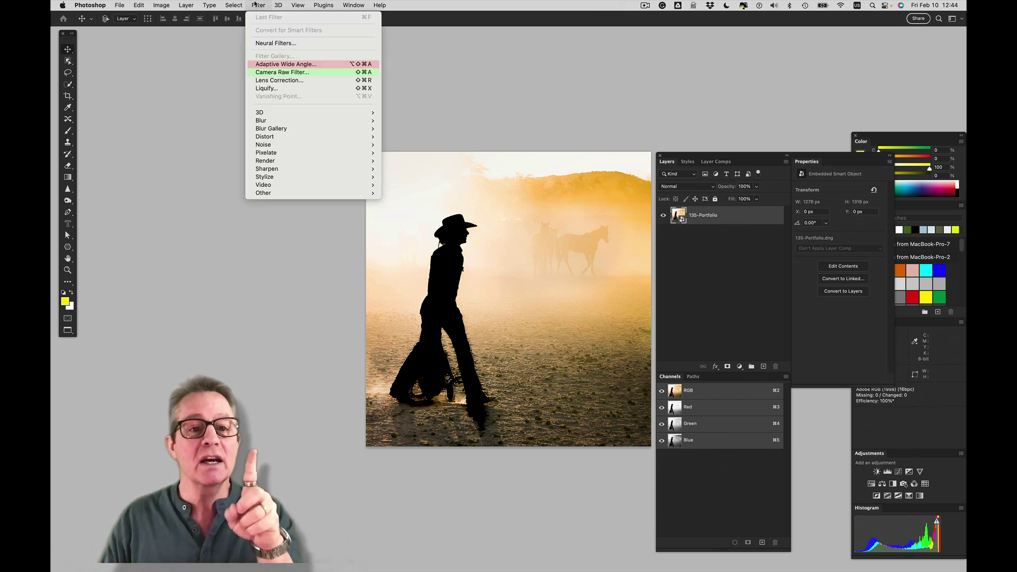
left_click(259, 72)
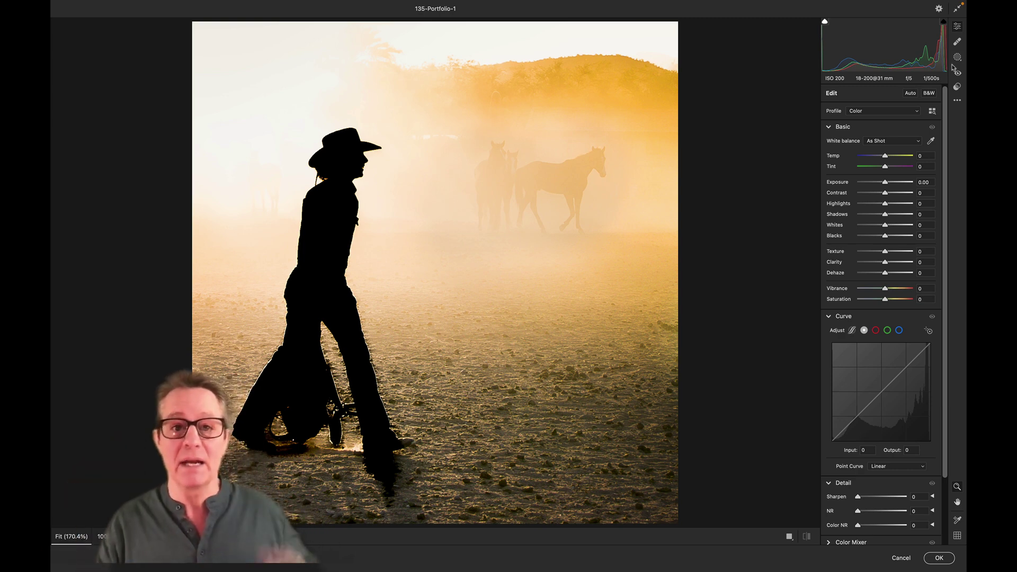
left_click(900, 558)
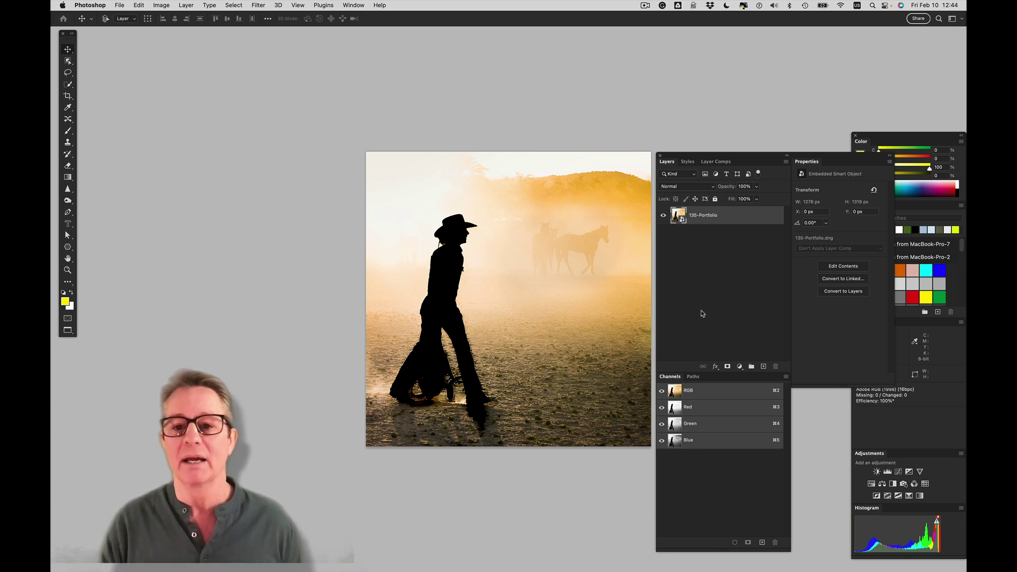
Reopen the smart object's raw settings, delete the subject selection from Mask 6 and apply the change to the layer.
double_click(682, 220)
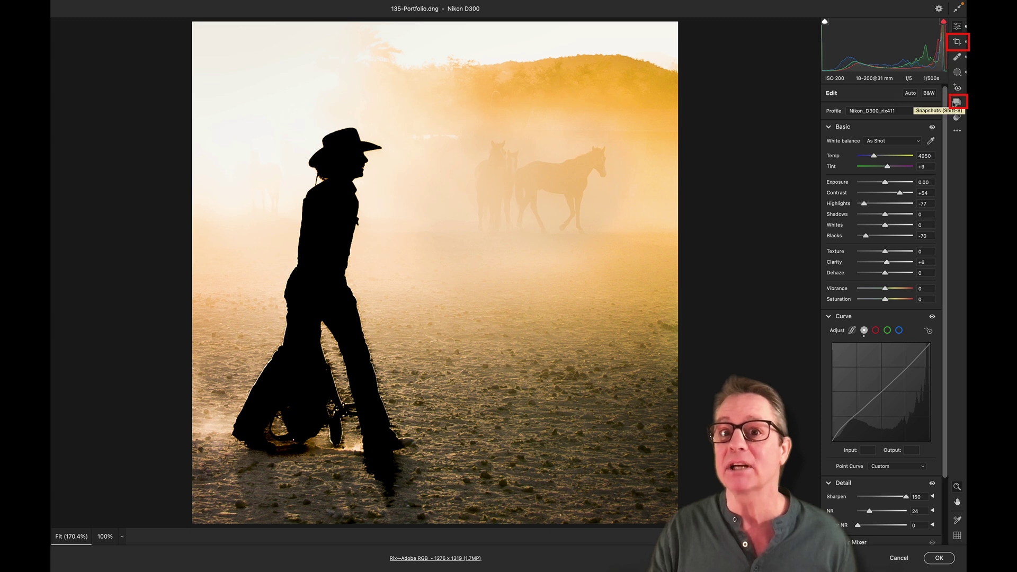
left_click(955, 103)
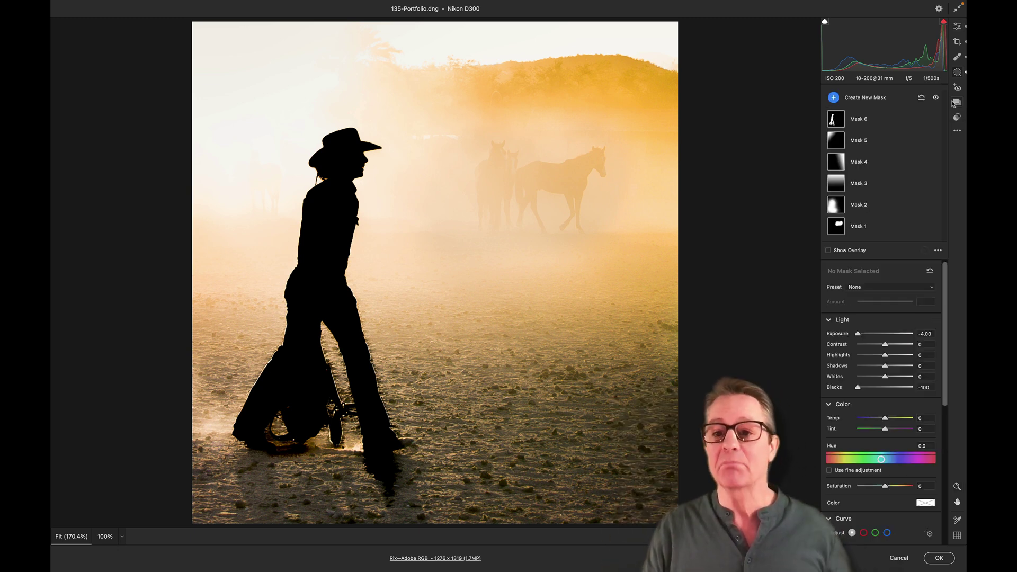
left_click(862, 122)
key("Delete")
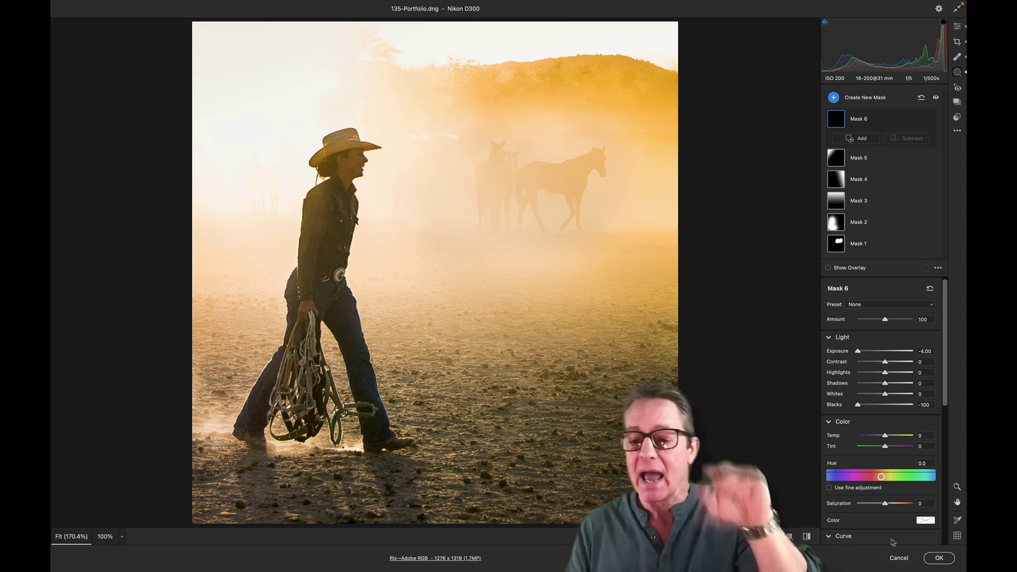
left_click(938, 559)
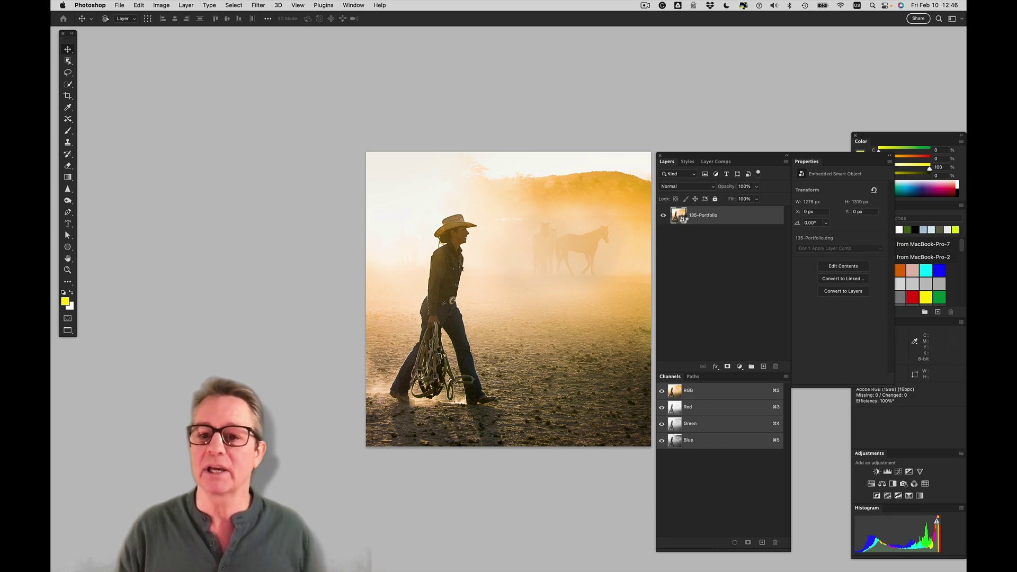
Reopen the smart object's raw settings and apply the Invert (Negative) preset to the photo.
double_click(678, 215)
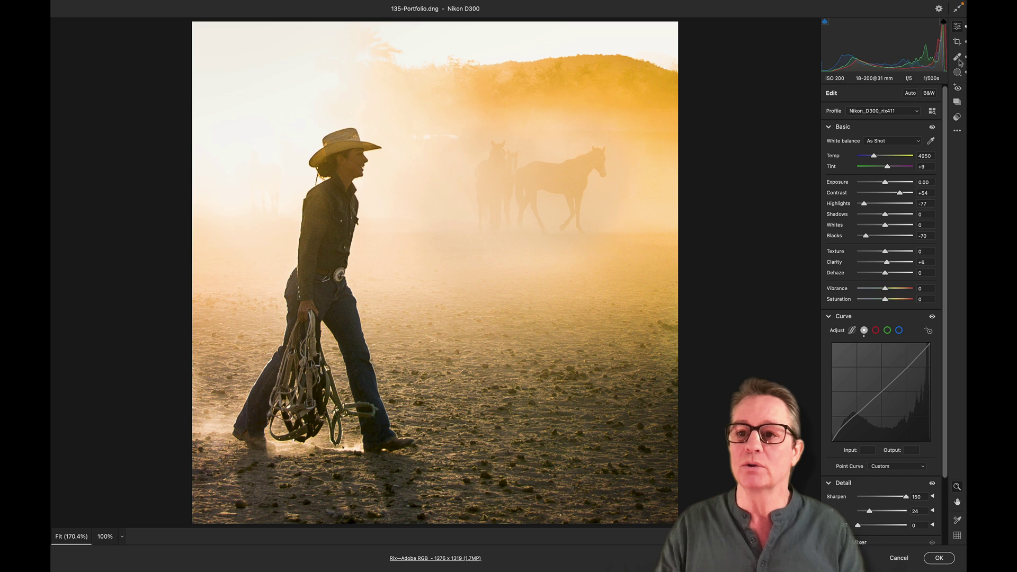
left_click(957, 117)
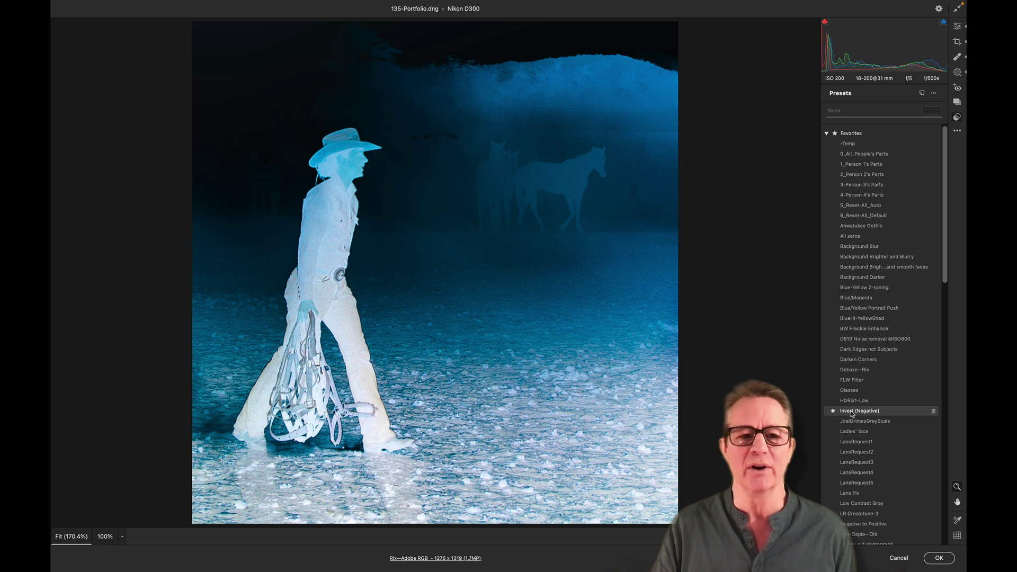
left_click(852, 412)
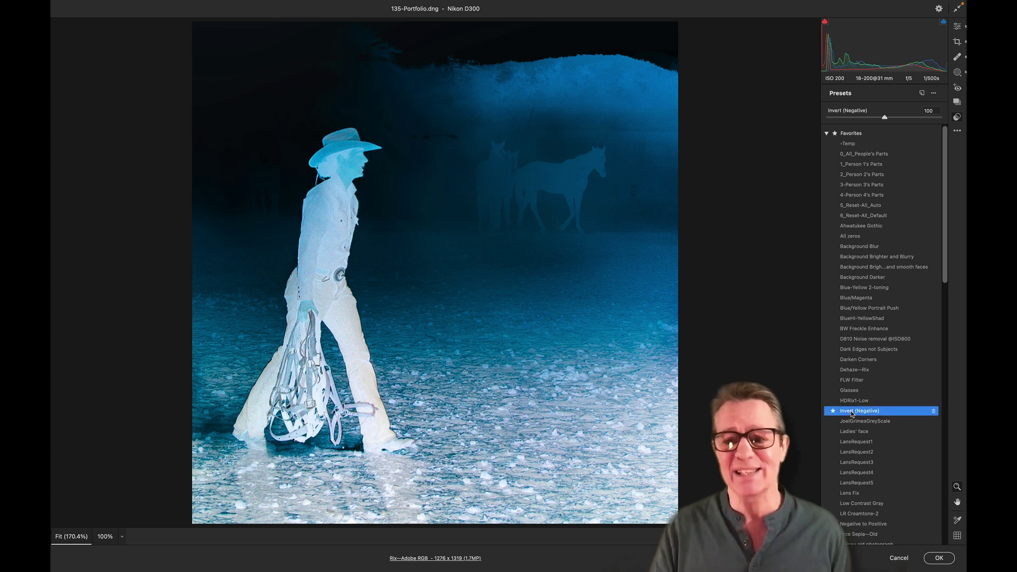
left_click(936, 557)
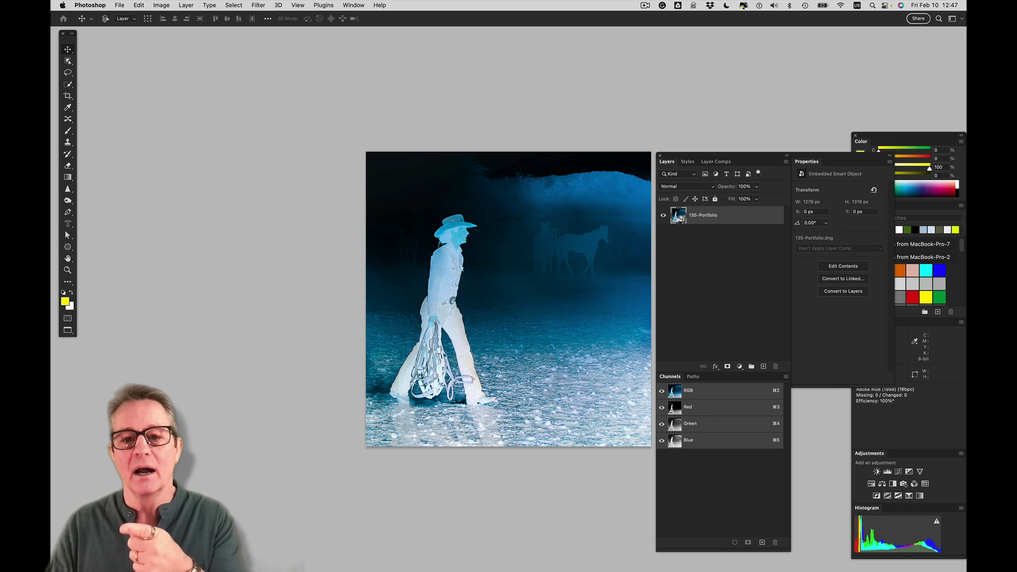
Reopen the smart object's raw settings and preview its stored snapshots, from 1 through wide For Website.
double_click(680, 217)
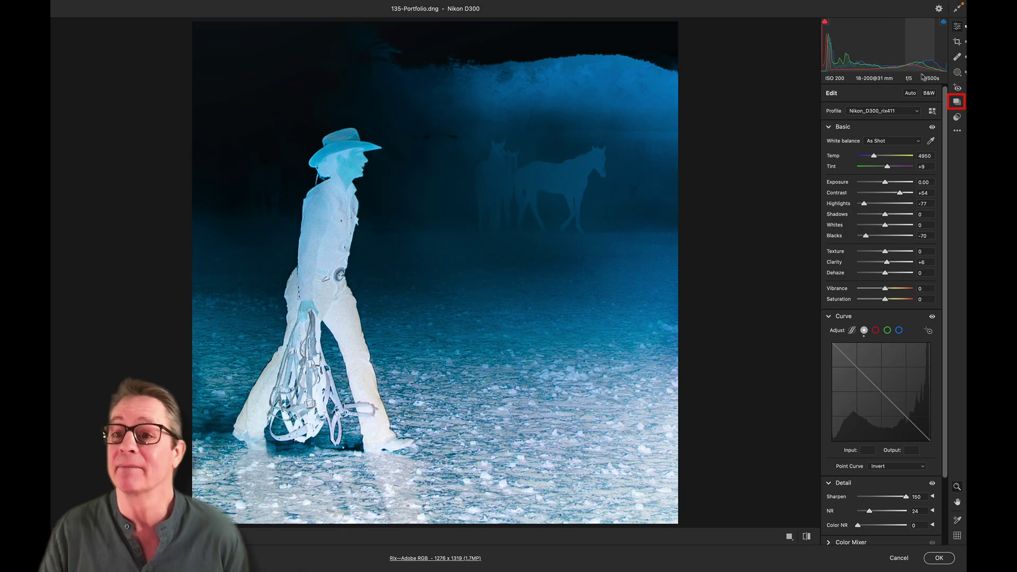
left_click(956, 102)
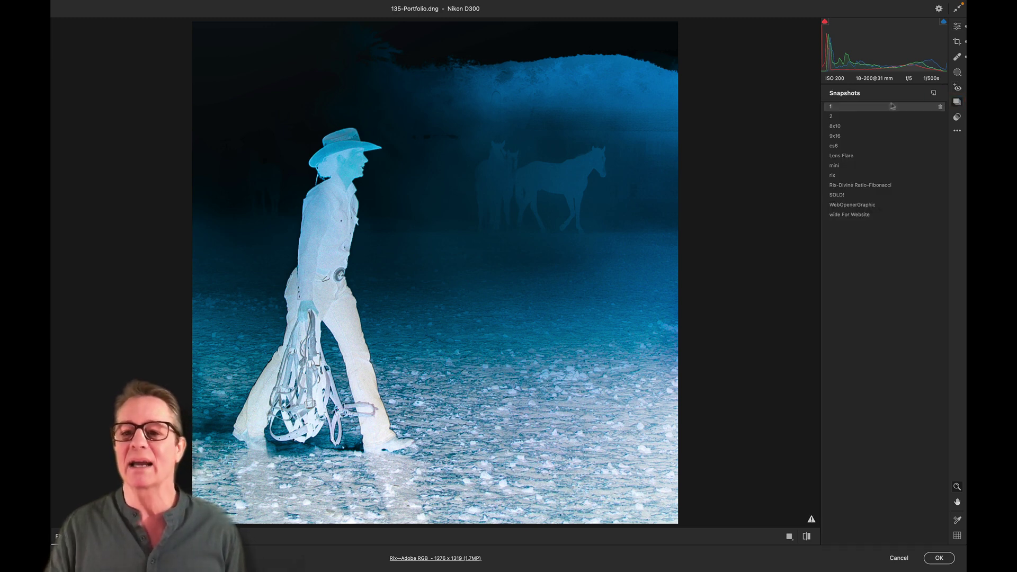
left_click(864, 108)
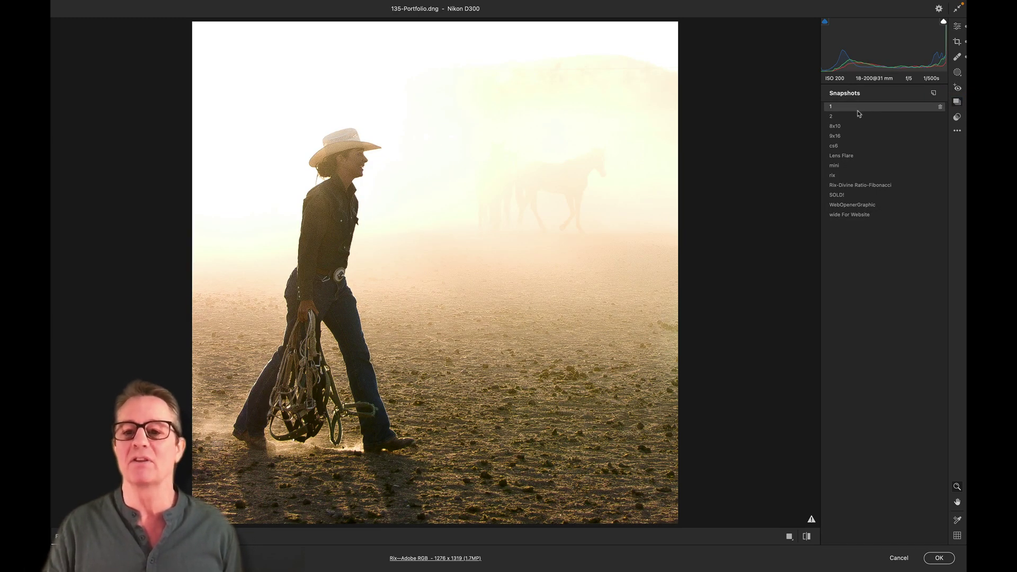
left_click(856, 117)
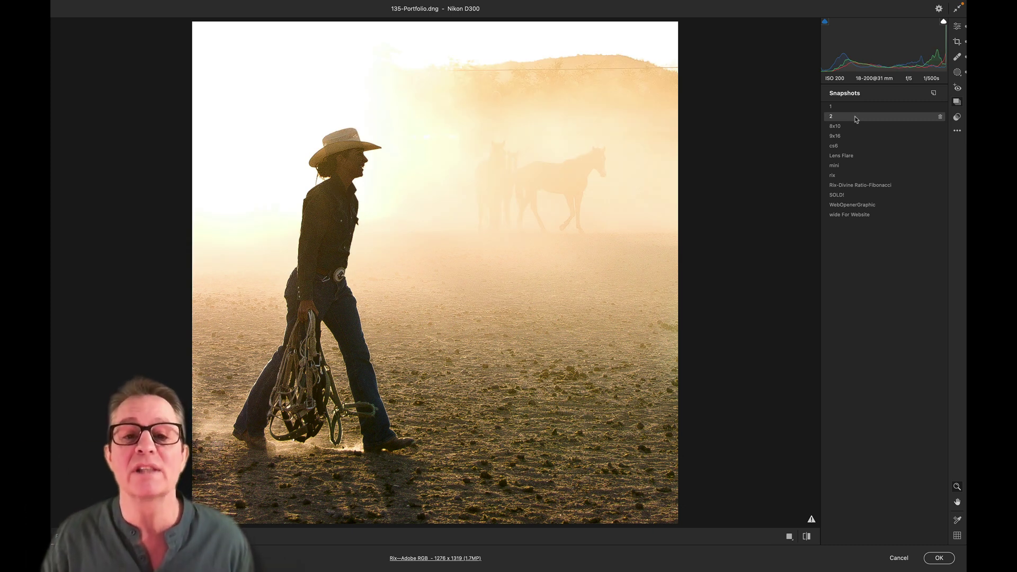
left_click(853, 124)
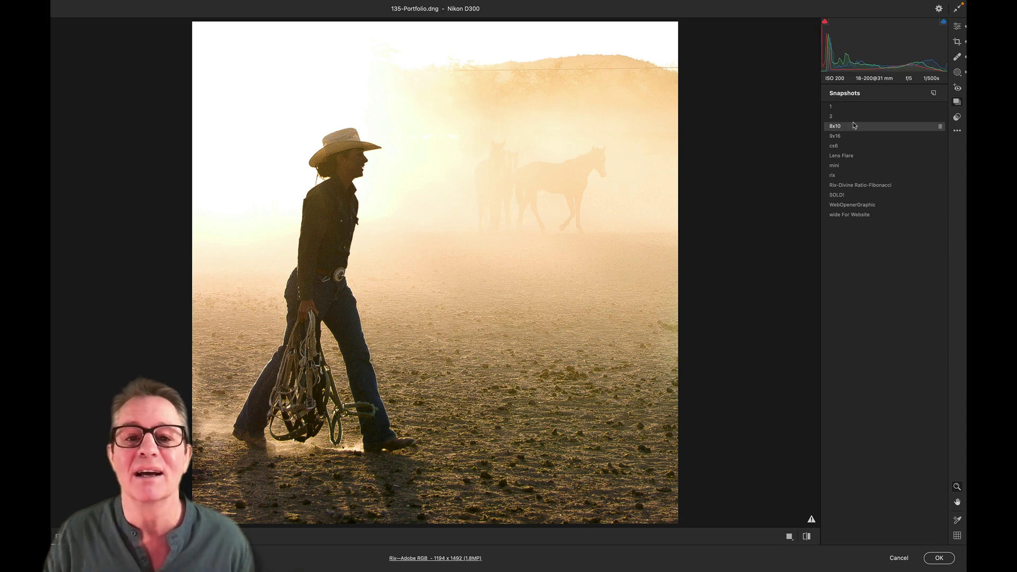
left_click(847, 136)
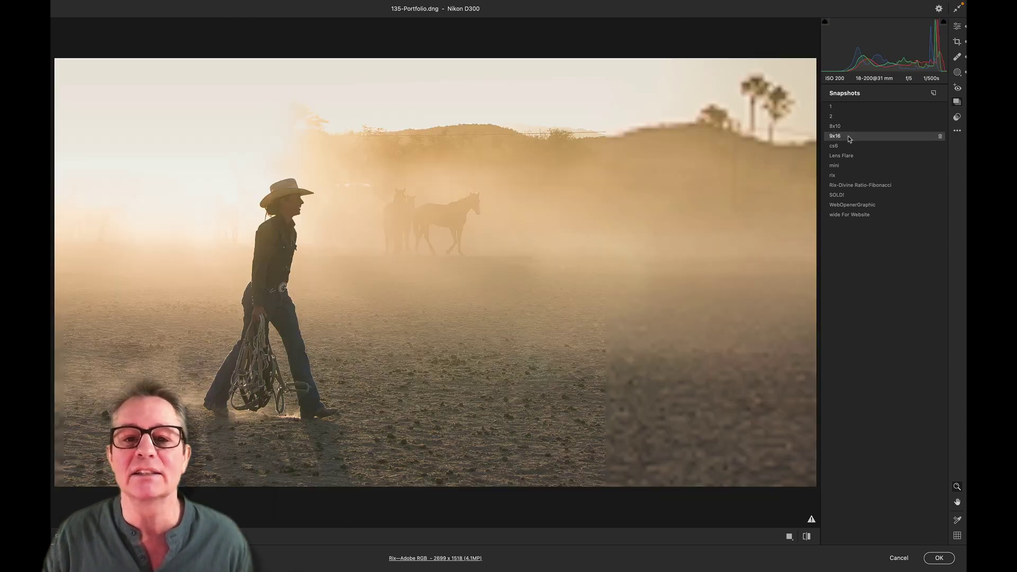
left_click(848, 144)
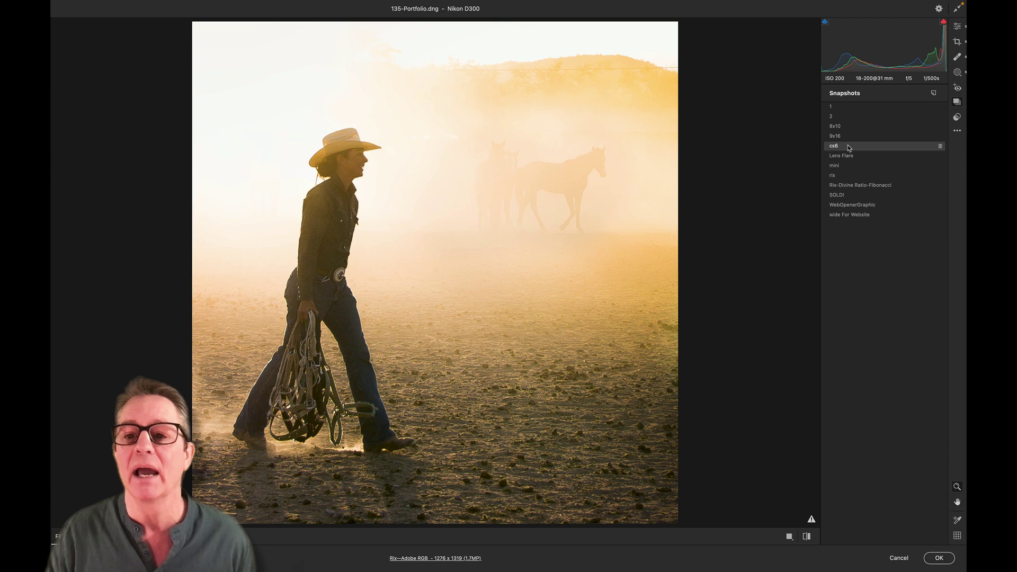
left_click(848, 156)
left_click(846, 166)
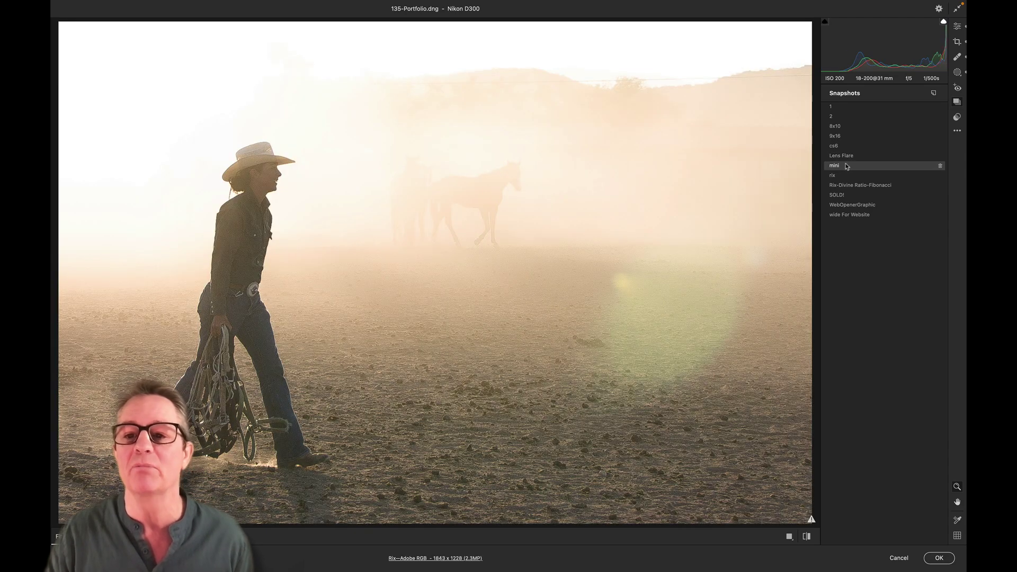
left_click(843, 175)
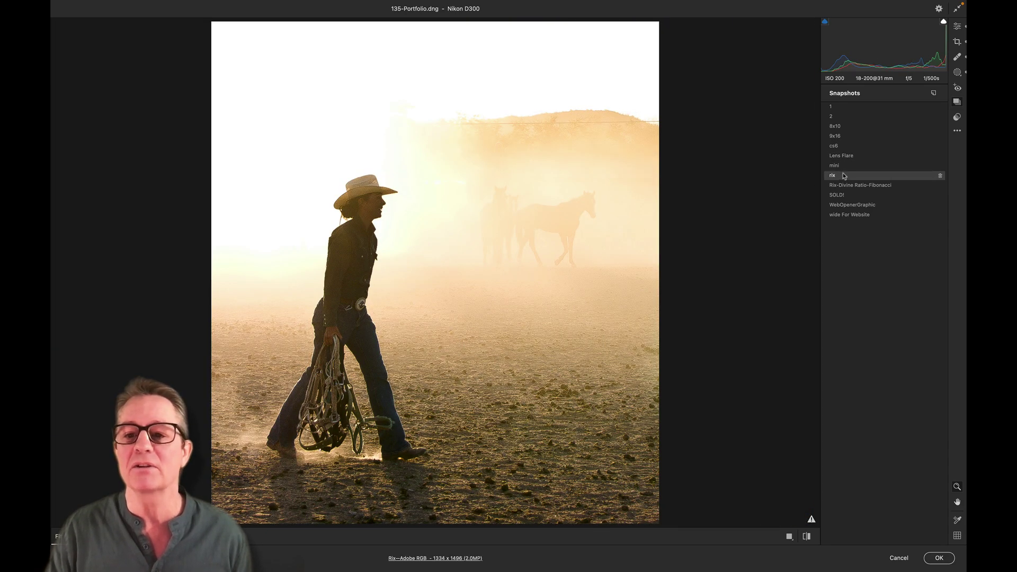
left_click(844, 185)
left_click(841, 195)
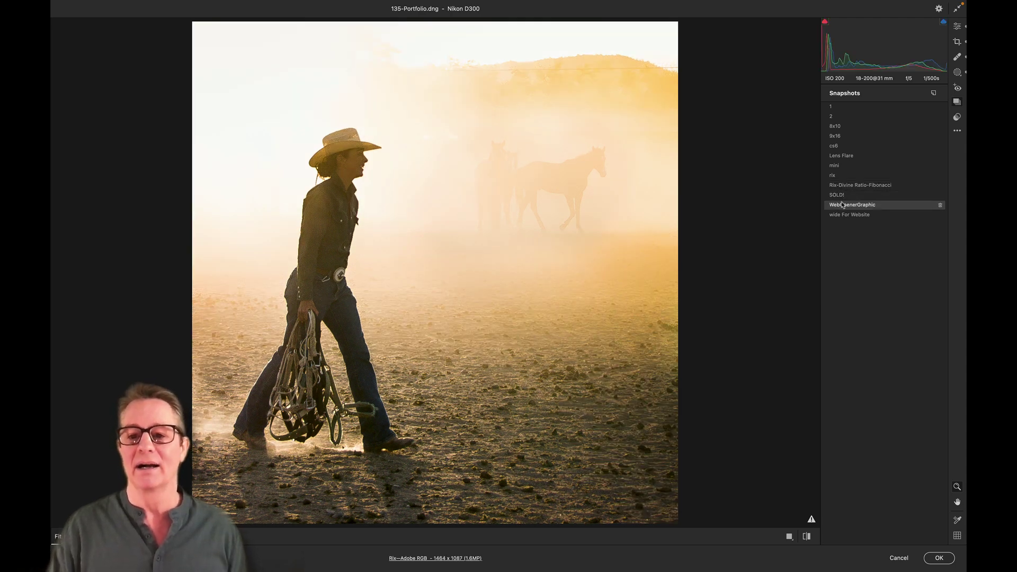
left_click(842, 215)
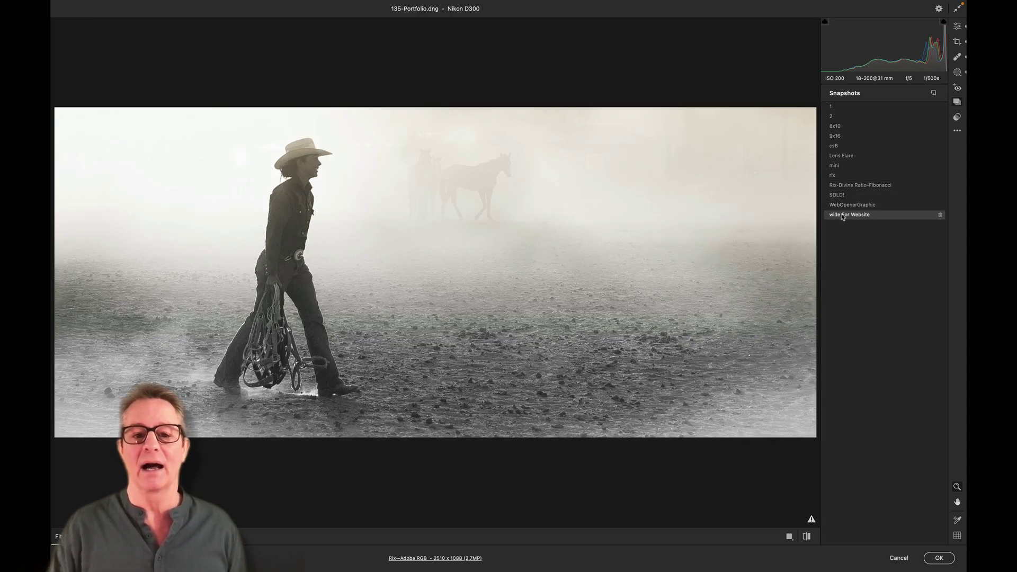
Compare the last few snapshots again and apply the SOLD! snapshot to the photo.
left_click(842, 204)
left_click(841, 195)
left_click(840, 185)
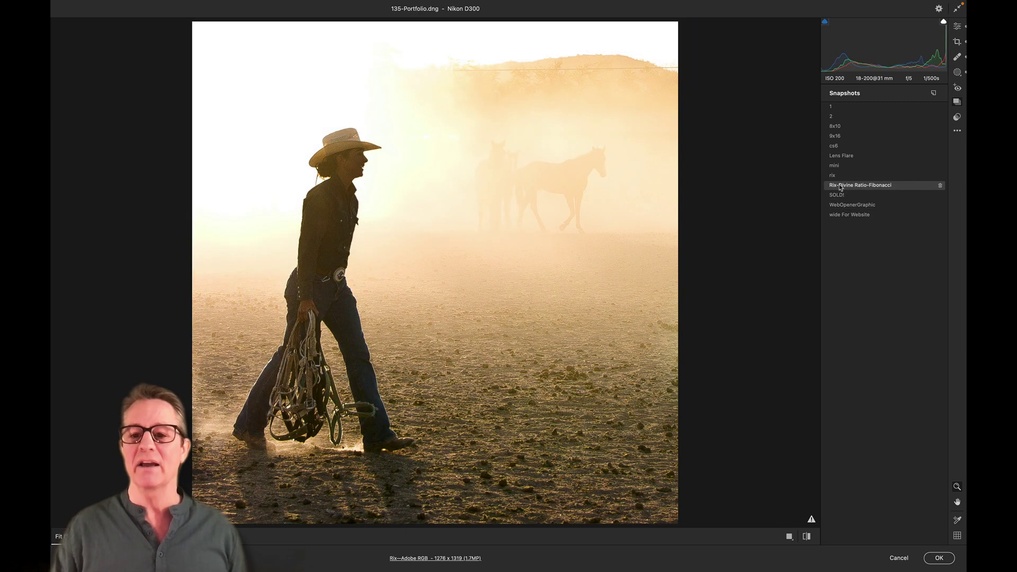
left_click(841, 195)
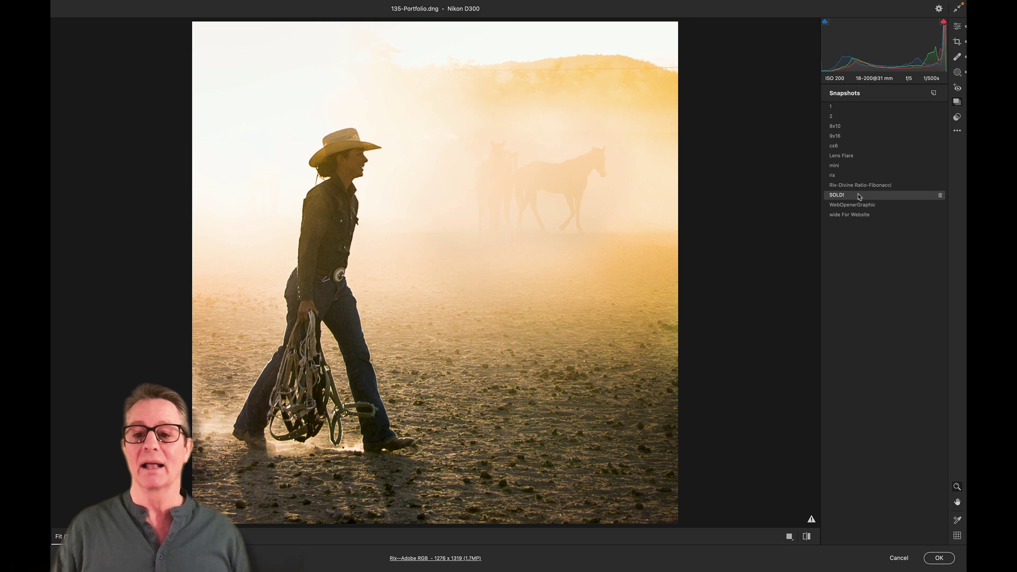
left_click(859, 196)
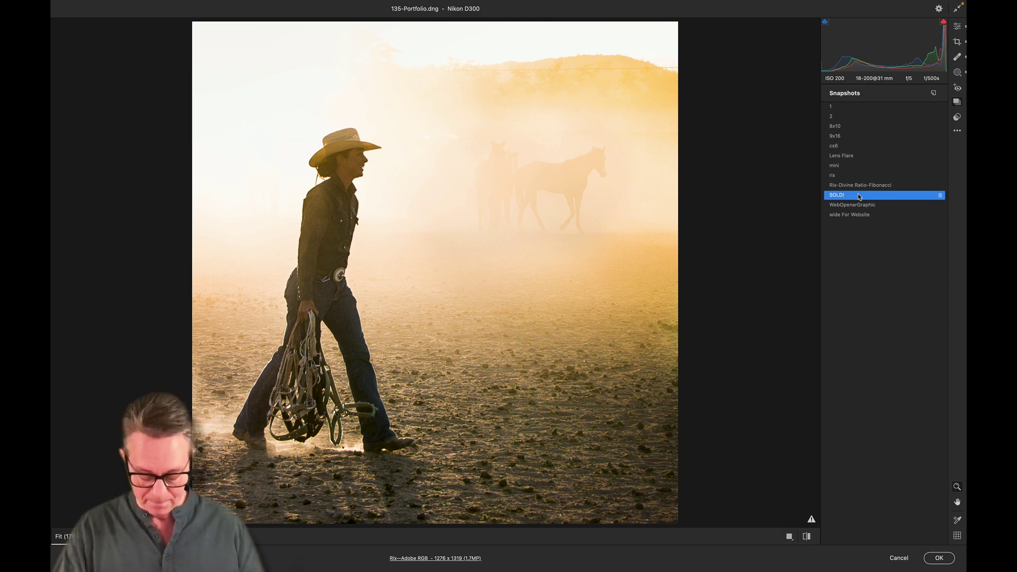
Remove the power line across the hills and its leftover trace using the content-aware healing brush at size 4.
key("b")
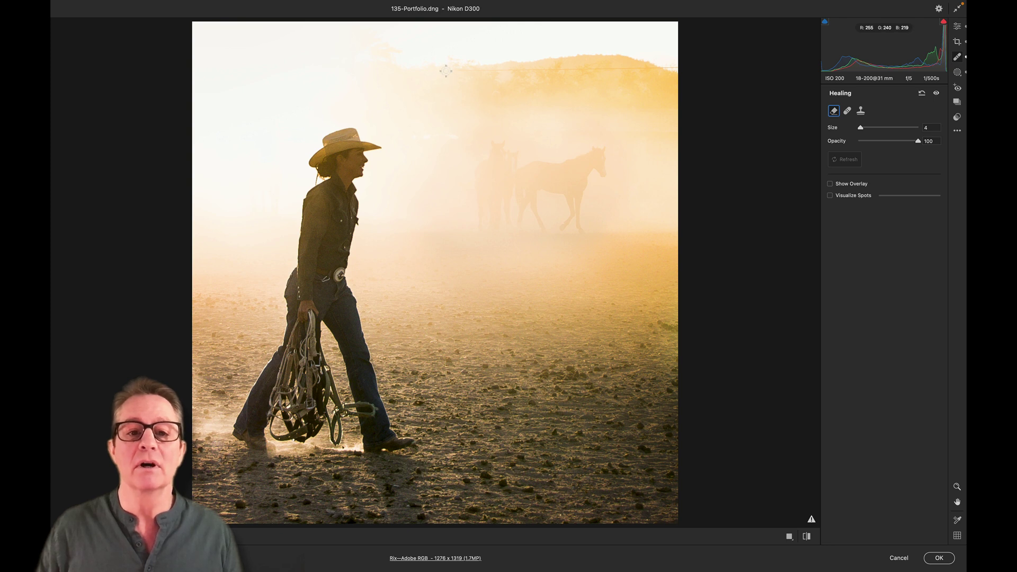
left_click_drag(446, 71, 674, 67)
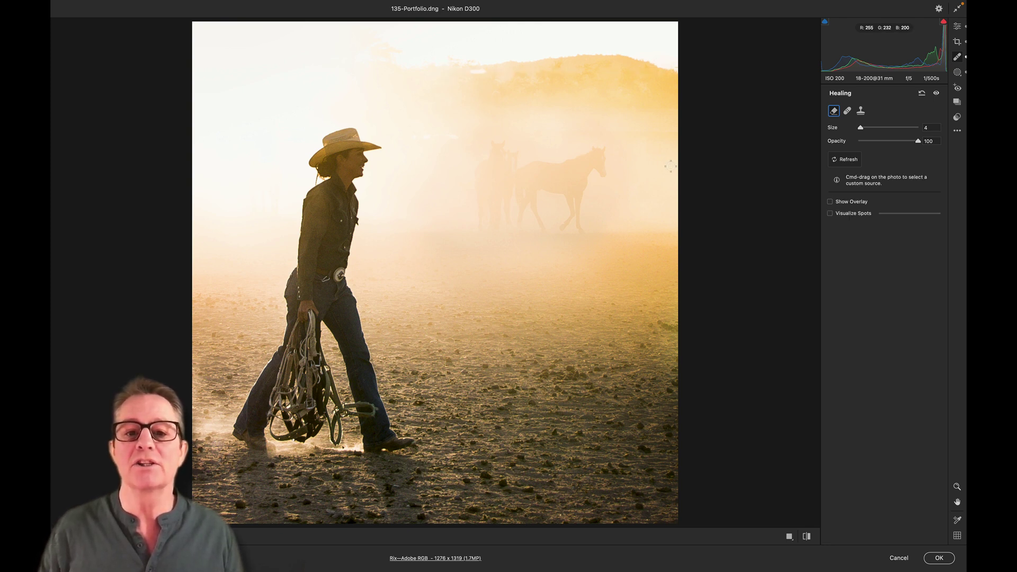
left_click_drag(479, 71, 470, 73)
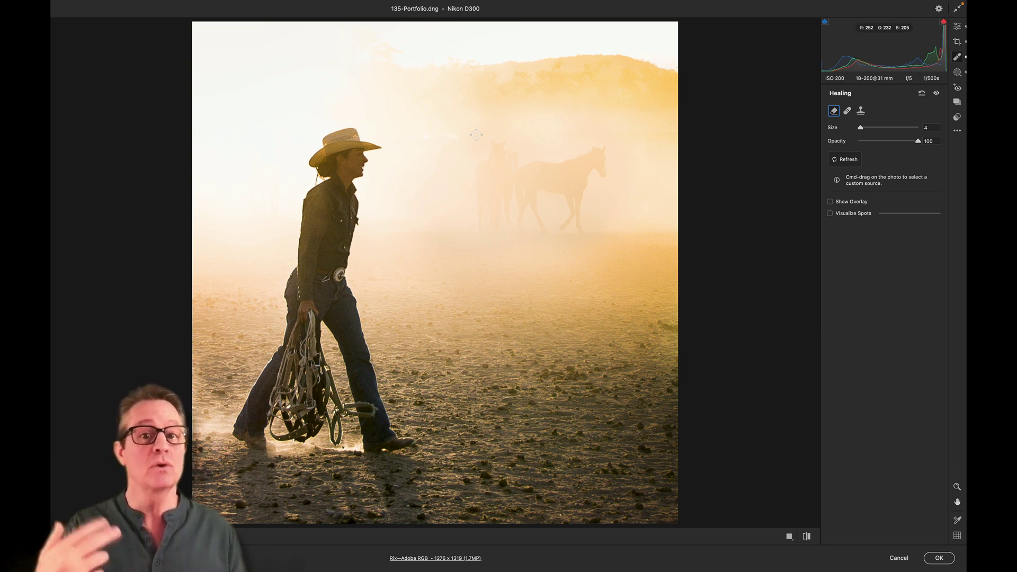
Save the healed version as a snapshot named No Powerline and apply the raw changes to the smart object.
key("shift+super+s")
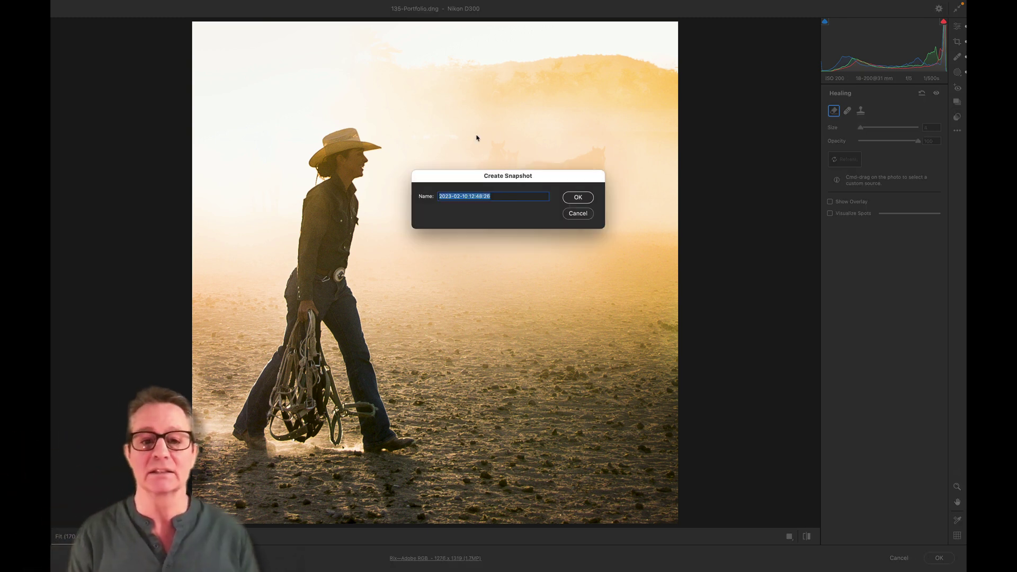
type("N")
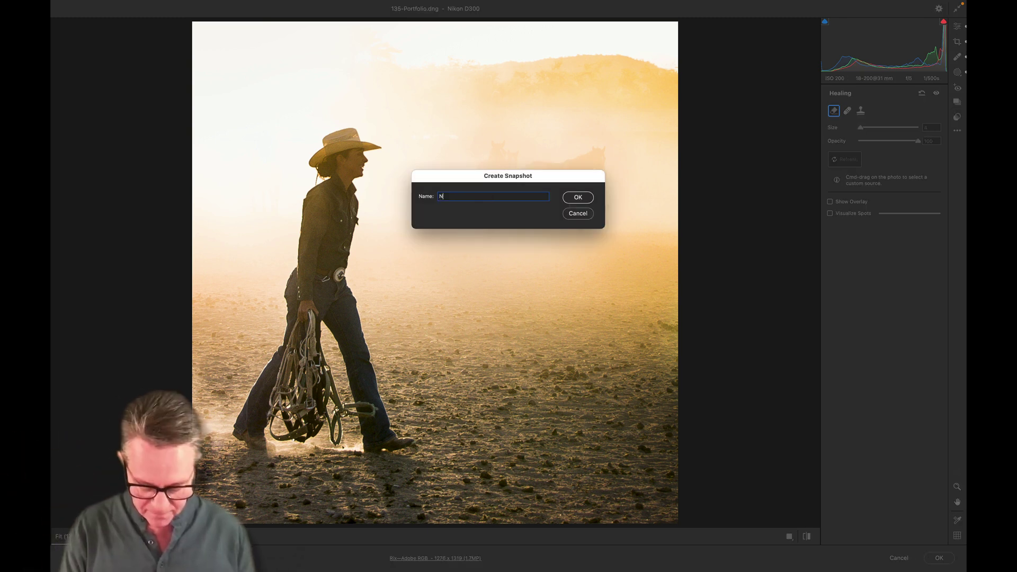
type("o Power")
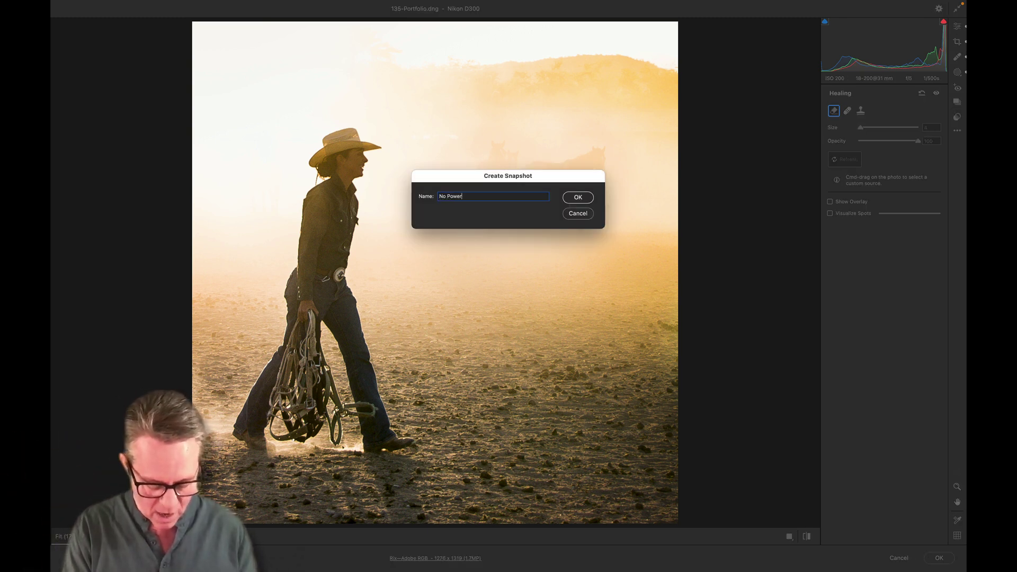
type("line")
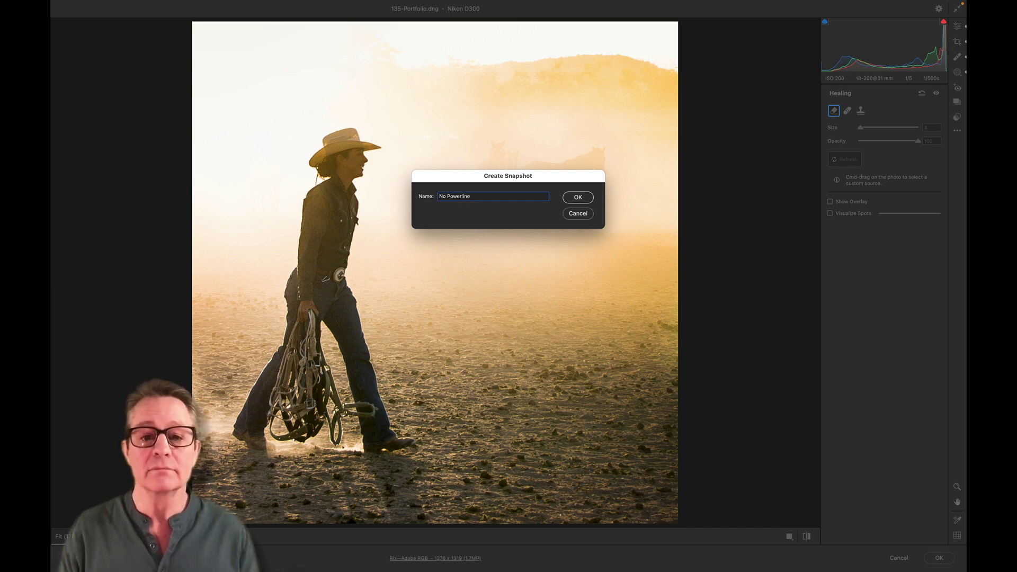
key("Return")
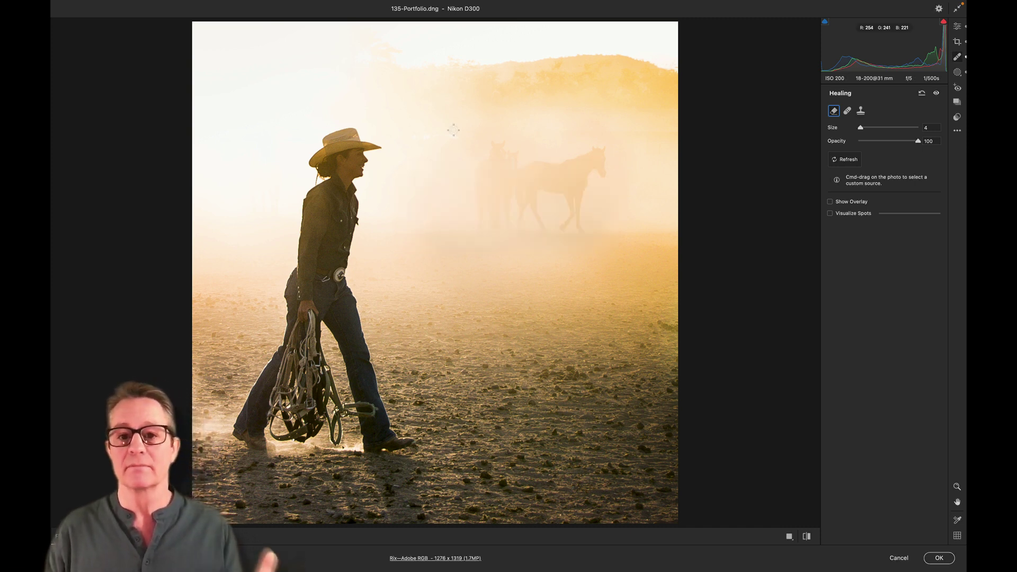
left_click(934, 560)
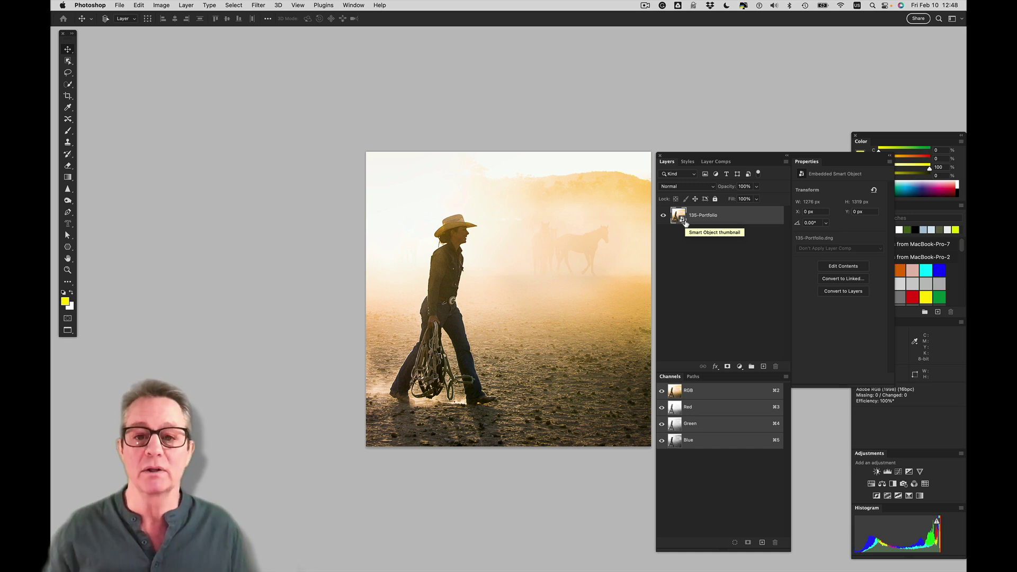
Close the Photoshop document without saving and reopen the original 135-Portfolio.dng from Bridge in Camera Raw.
key("super+w")
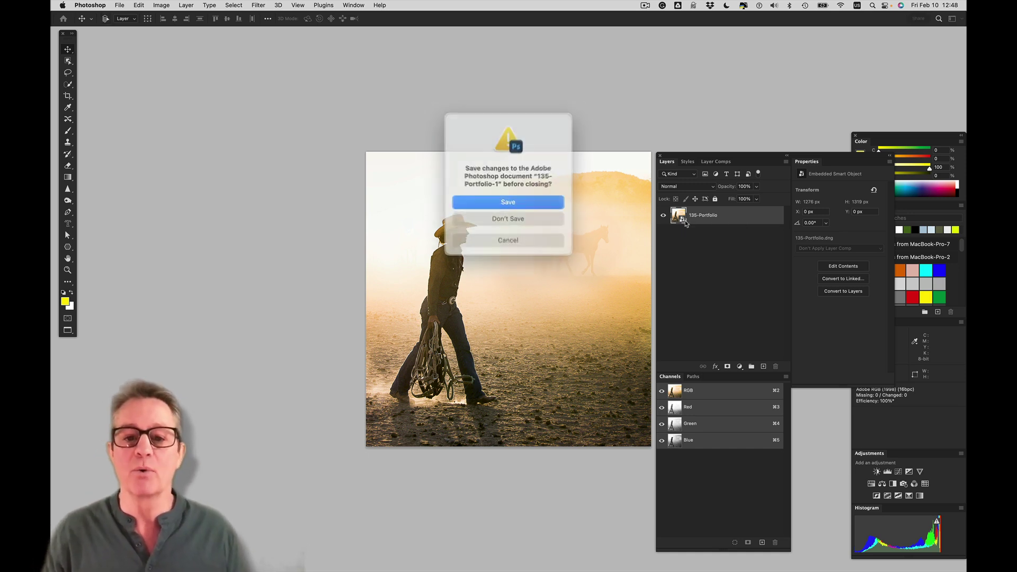
left_click(541, 217)
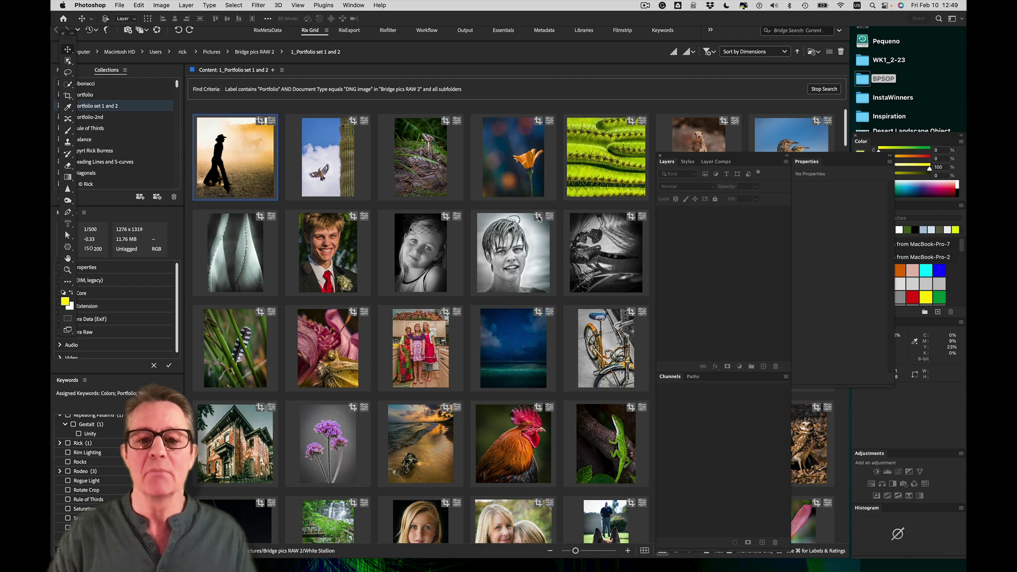
left_click(230, 171)
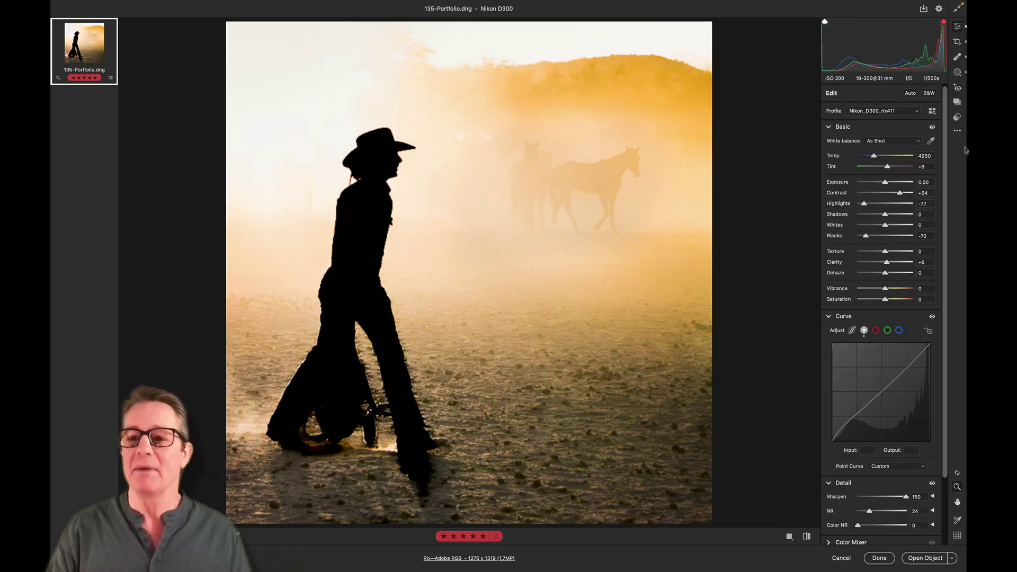
Check the snapshots stored in the original raw file, previewing WebOpenerGraphic, 1, 2, 8x10 and 9x16.
left_click(957, 103)
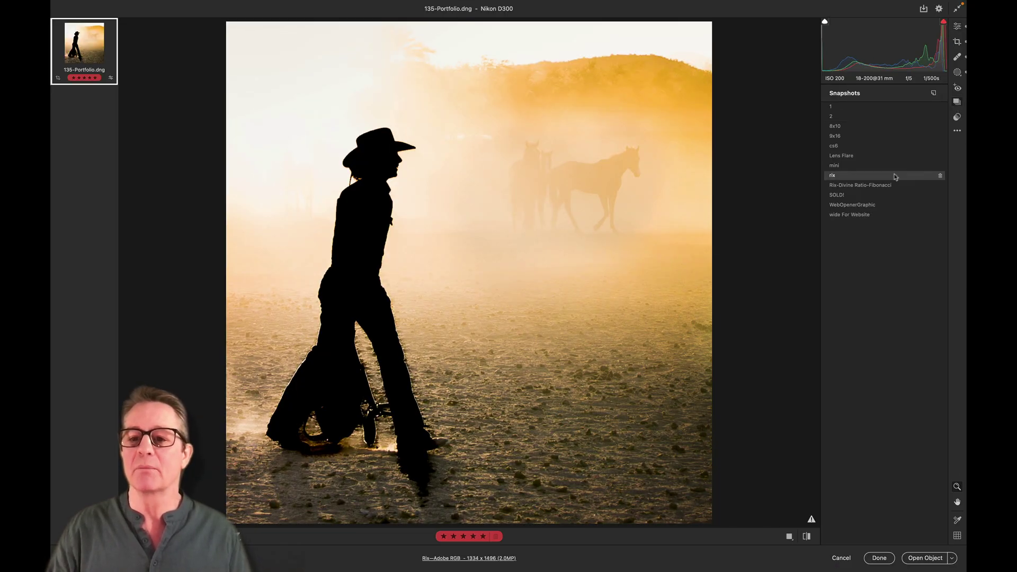
left_click(881, 210)
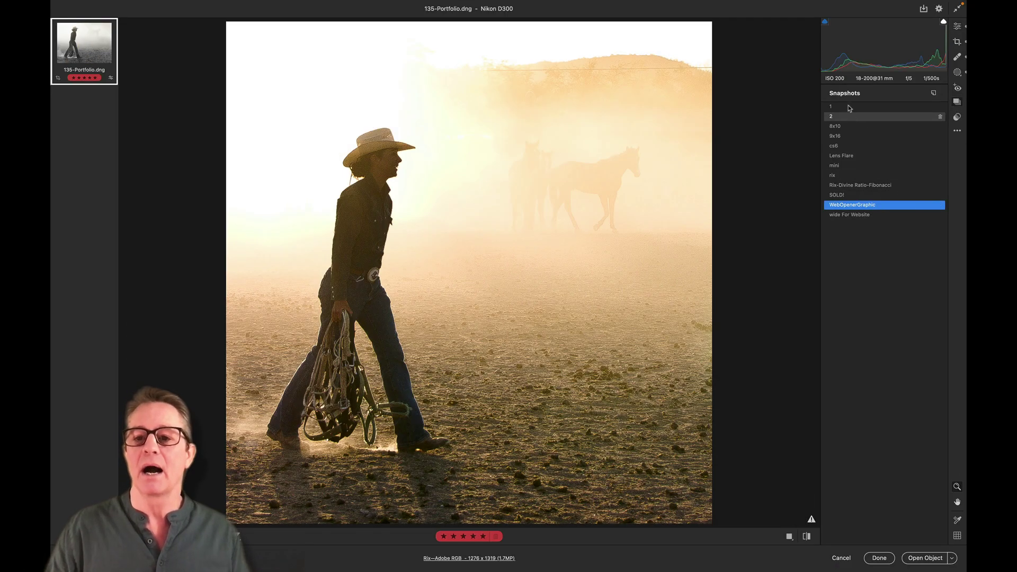
left_click(848, 107)
left_click(845, 117)
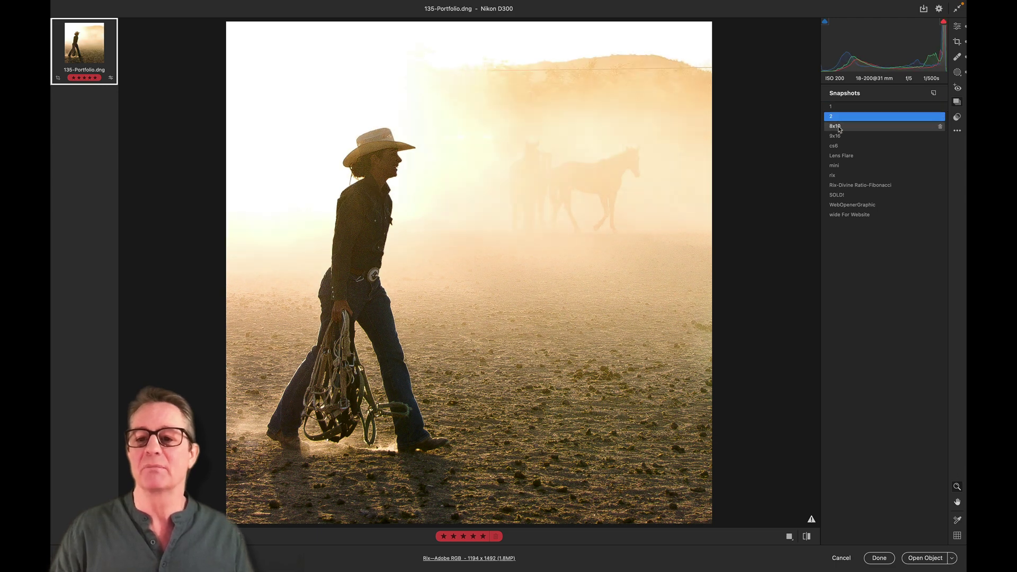
left_click(839, 127)
left_click(838, 137)
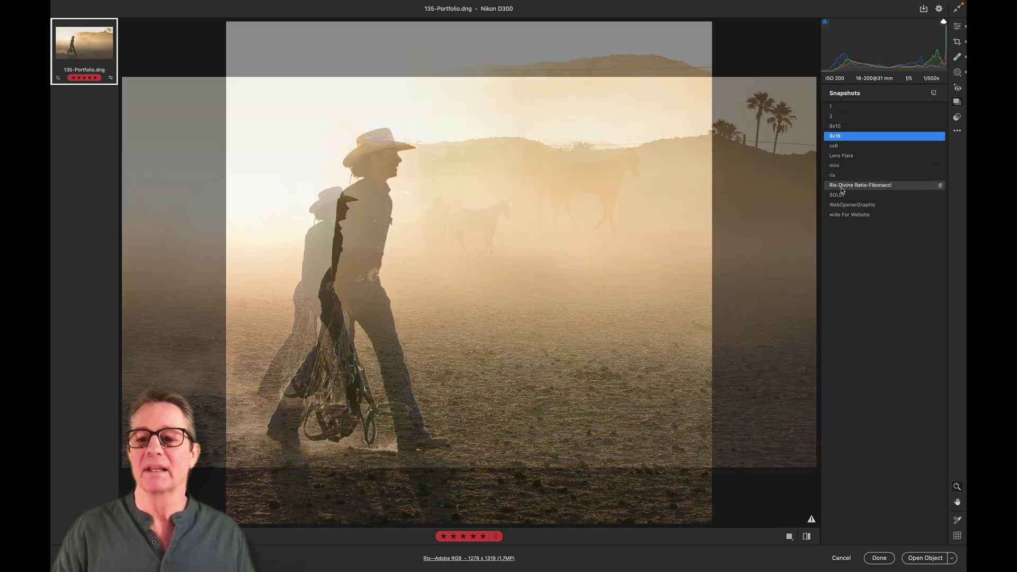
Apply the Rix-Divine Ratio-Fibonacci snapshot and update the photo to the current process version.
left_click(842, 187)
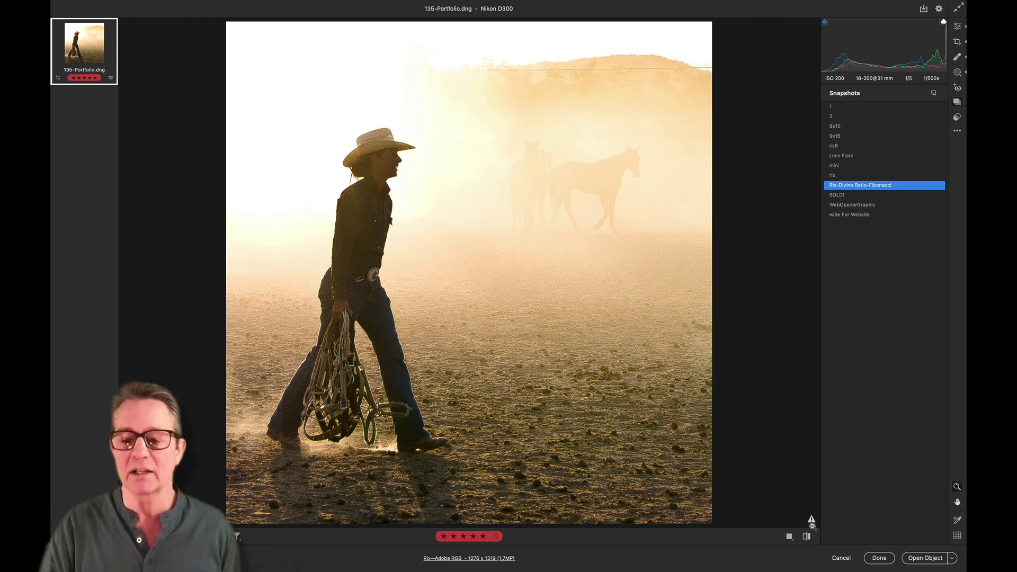
left_click(811, 521)
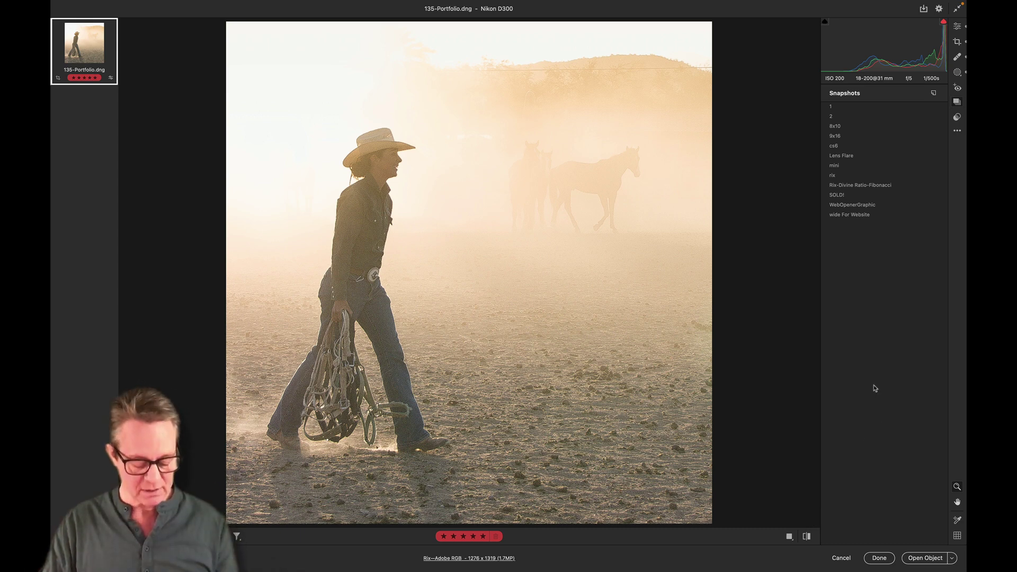
Apply Auto tone adjustments to the photo and set Exposure to -0.65.
key("e")
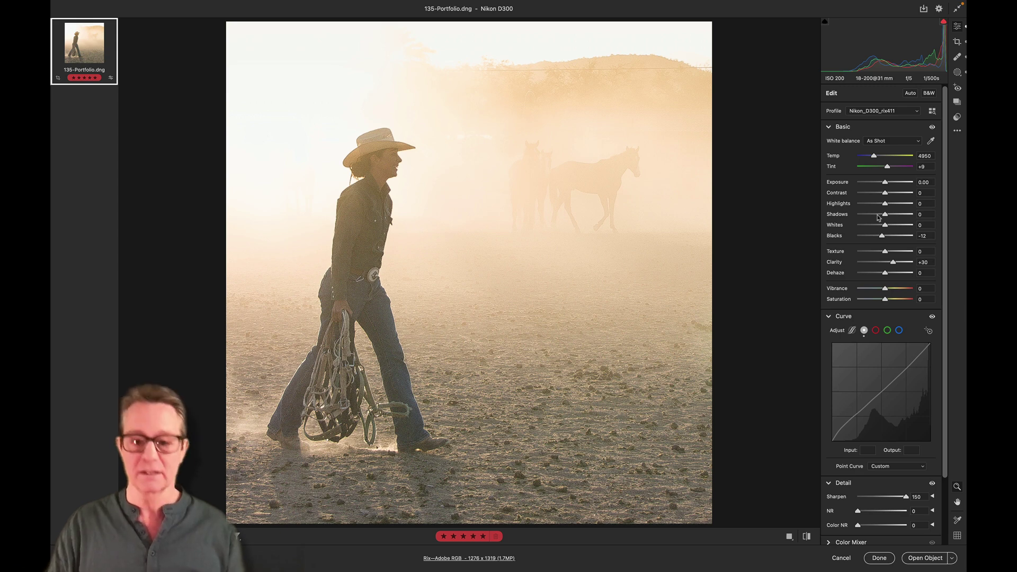
key("ctrl+u")
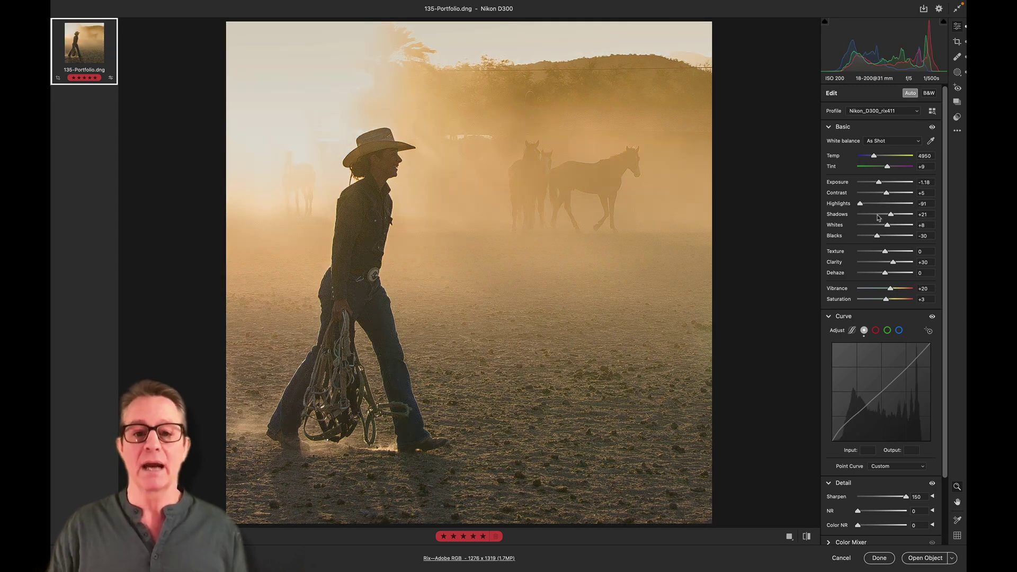
left_click_drag(878, 182, 881, 183)
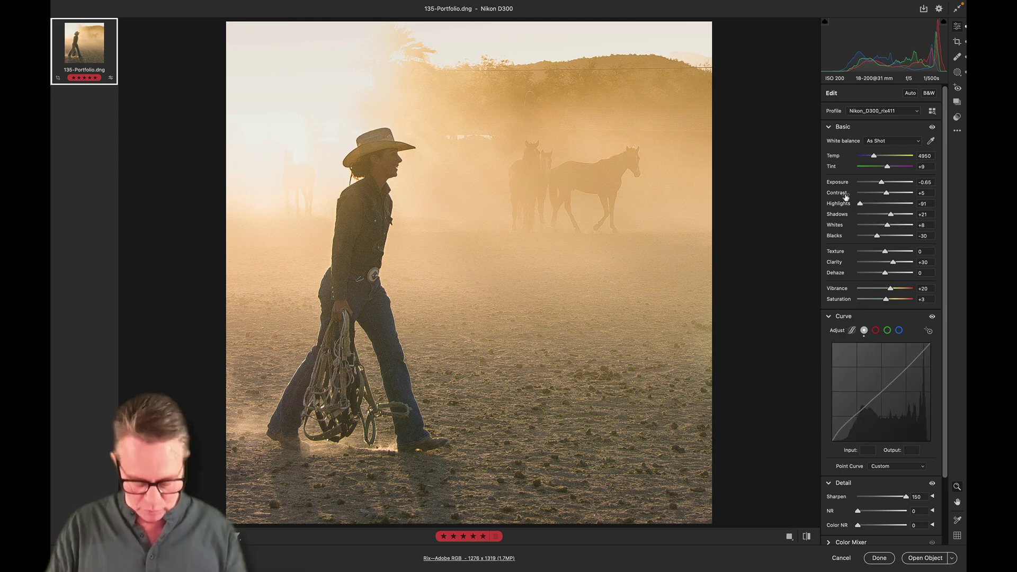
Remove the power line crossing the hilltop and the leftover smudge on the hill with content-aware healing.
key("b")
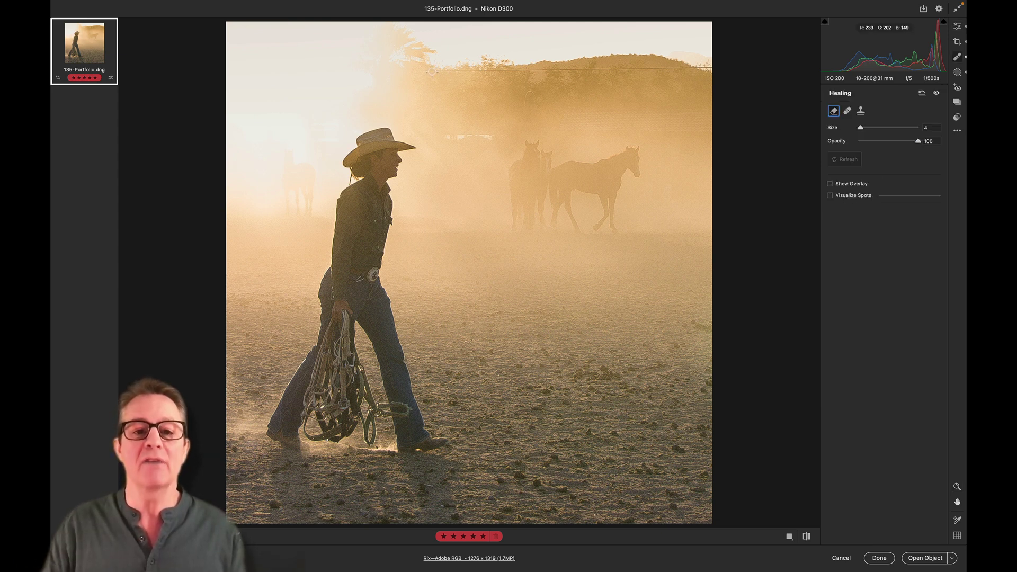
left_click(432, 71)
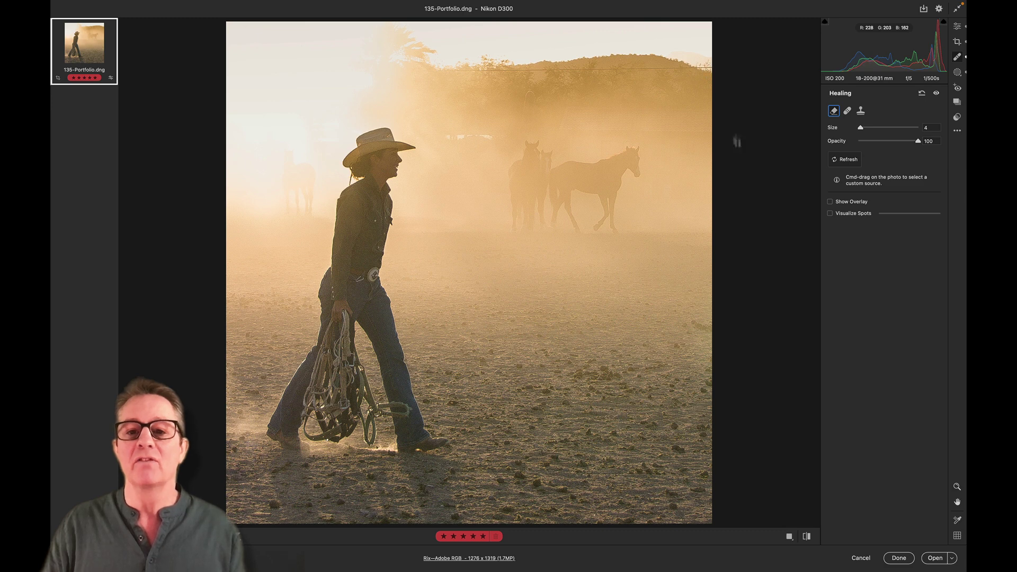
key("shift")
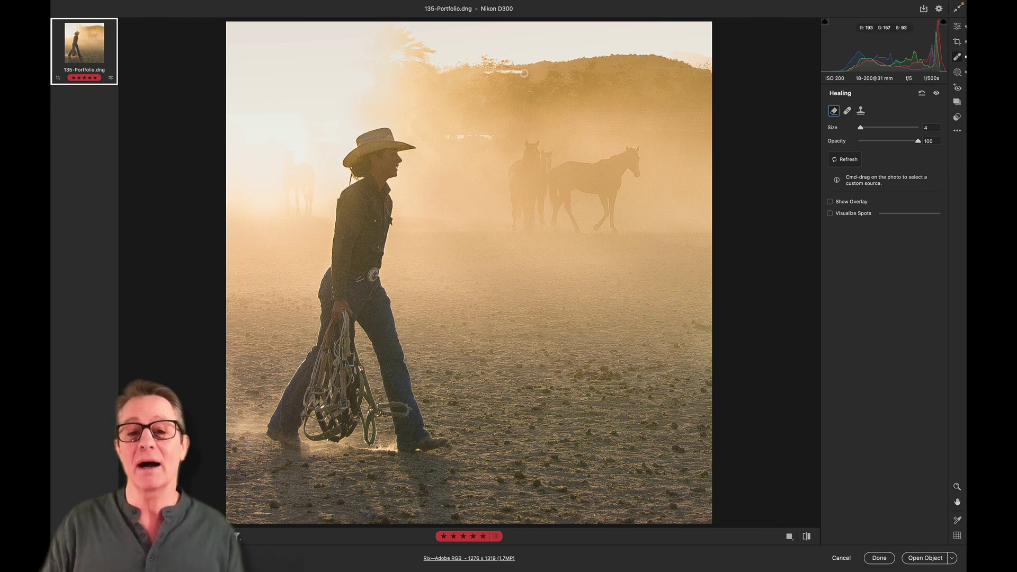
left_click_drag(524, 73, 487, 72)
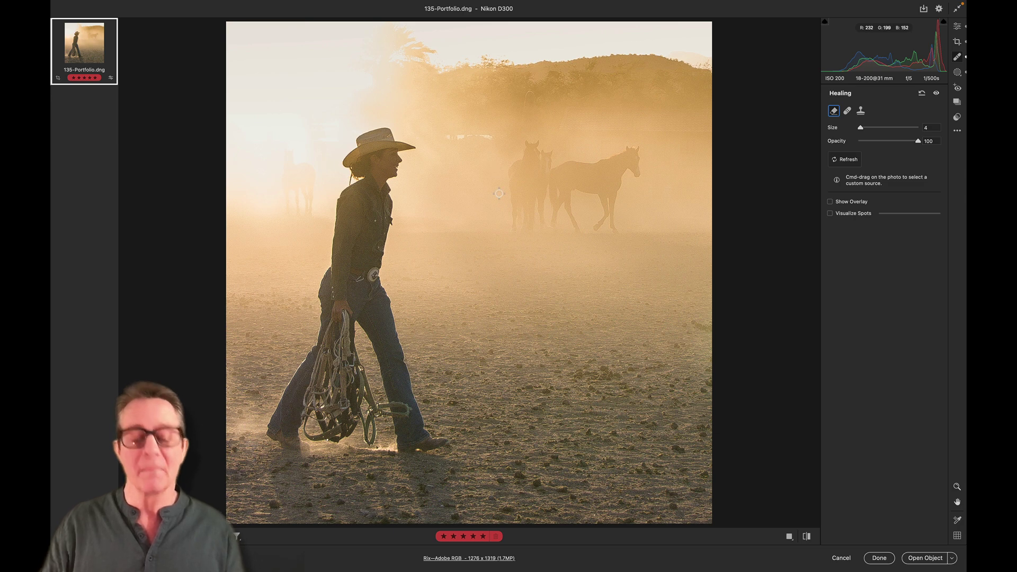
Save the current edits as a snapshot named NEW Feature set and close Camera Raw, keeping the changes.
key("super+shift+s")
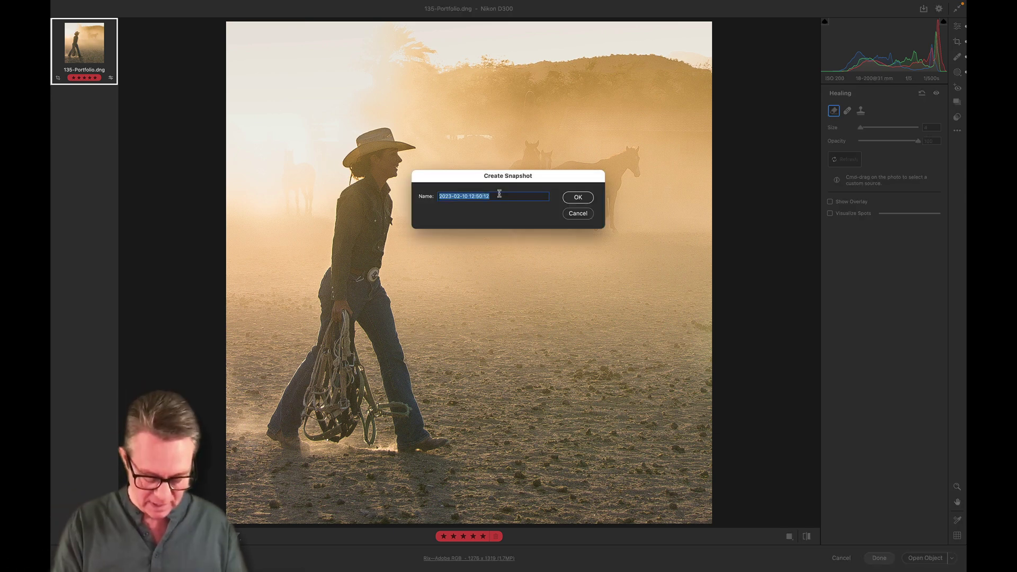
type("NEW Feature set")
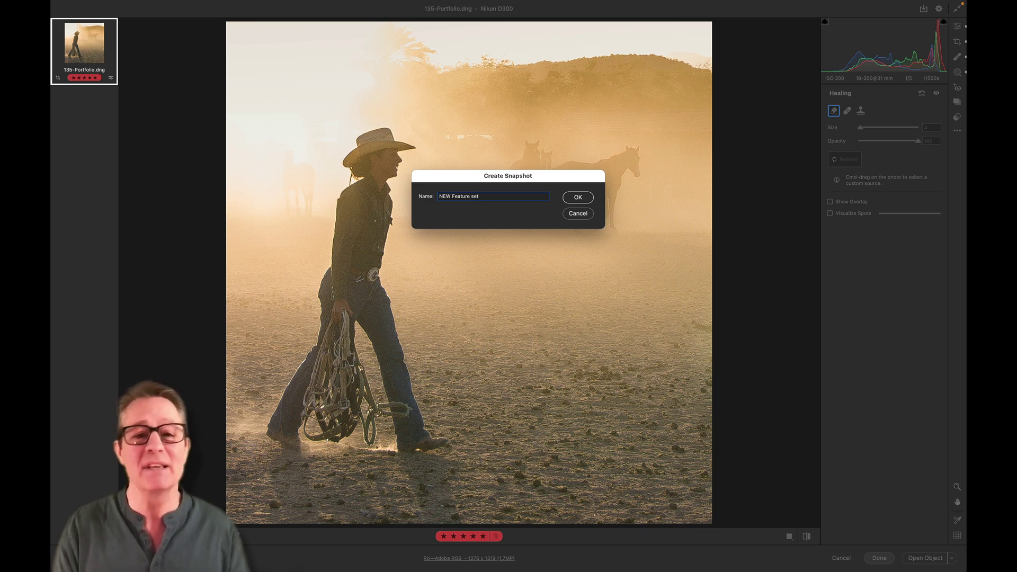
key("Return")
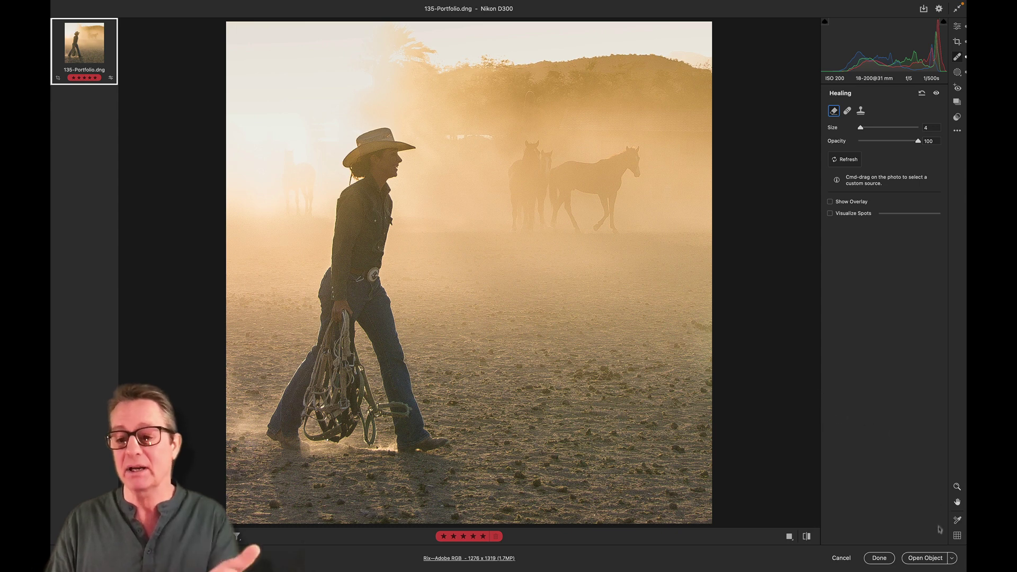
left_click(880, 558)
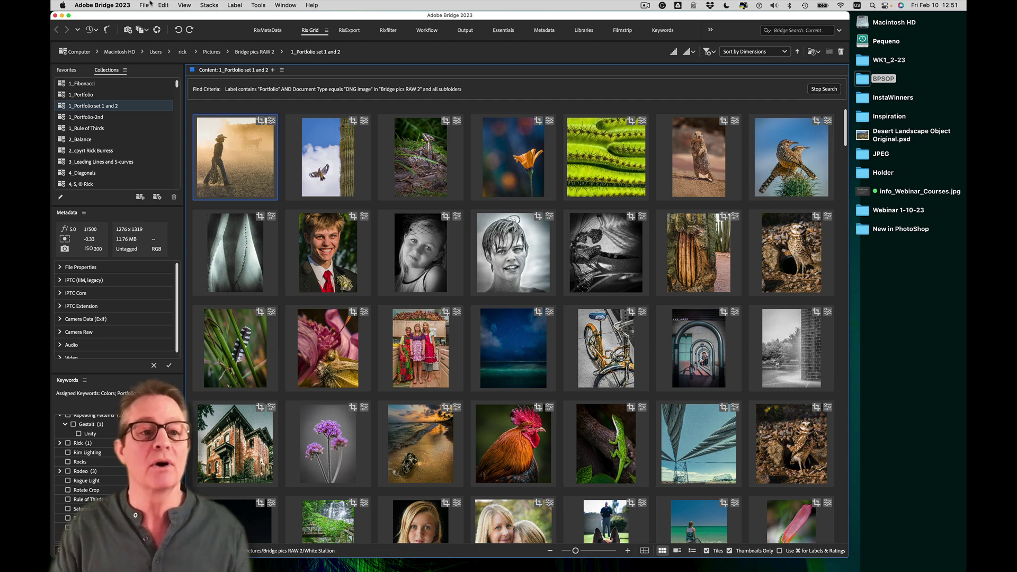
left_click(150, 5)
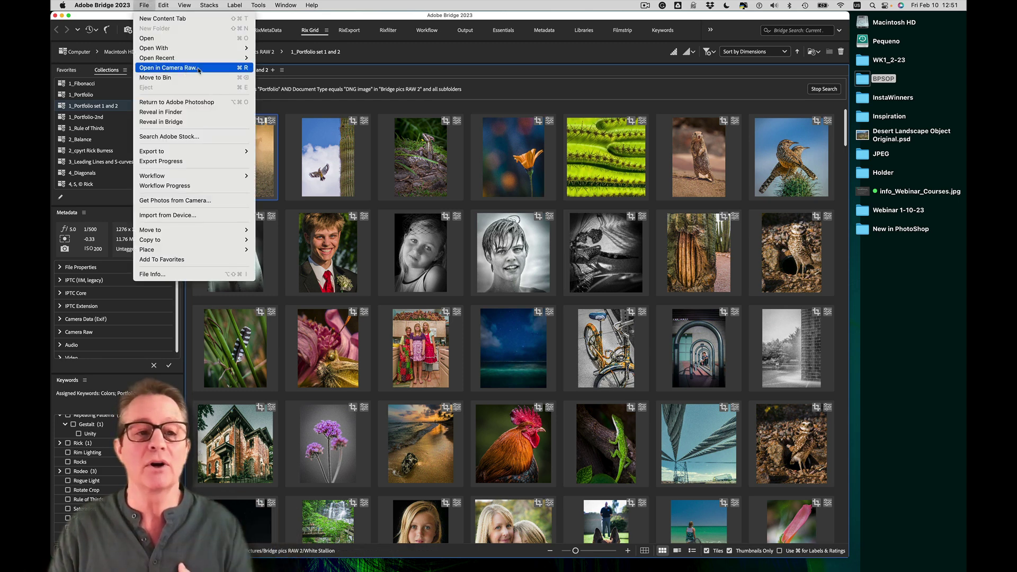
left_click(143, 4)
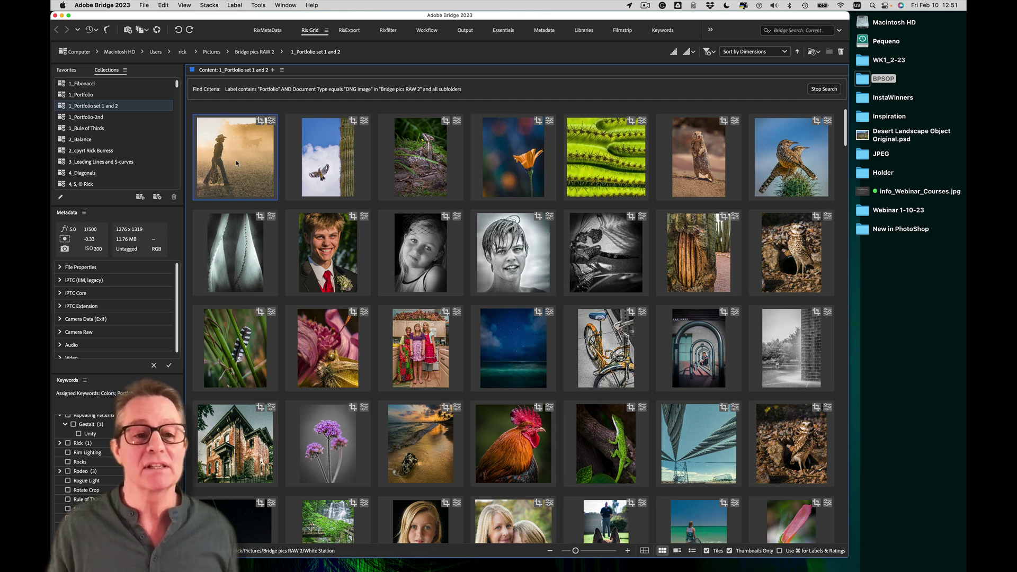
Reveal 135-Portfolio.dng in Finder and import it into the Lightroom Classic catalog with Copy as DNG.
right_click(237, 163)
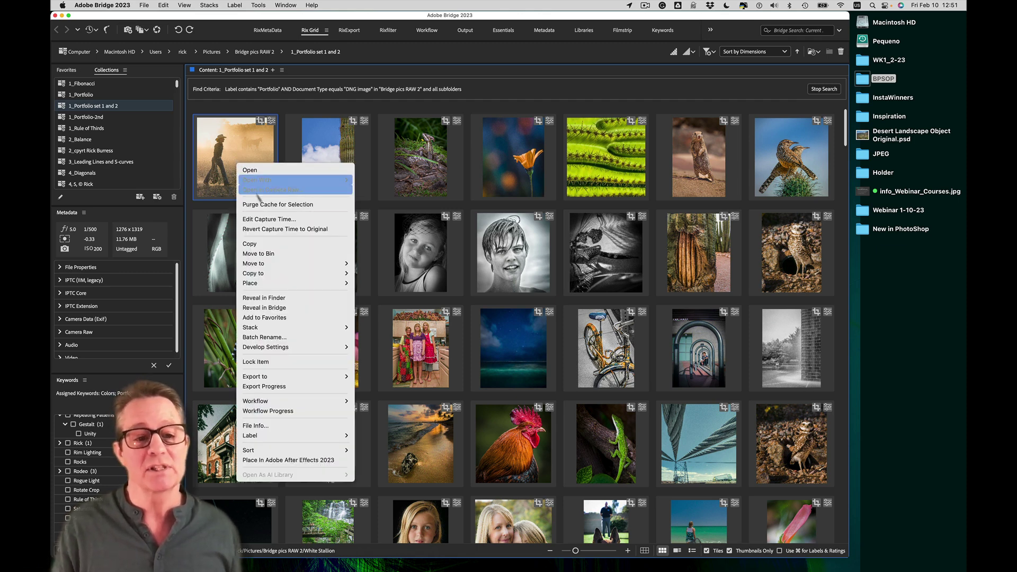
left_click(301, 299)
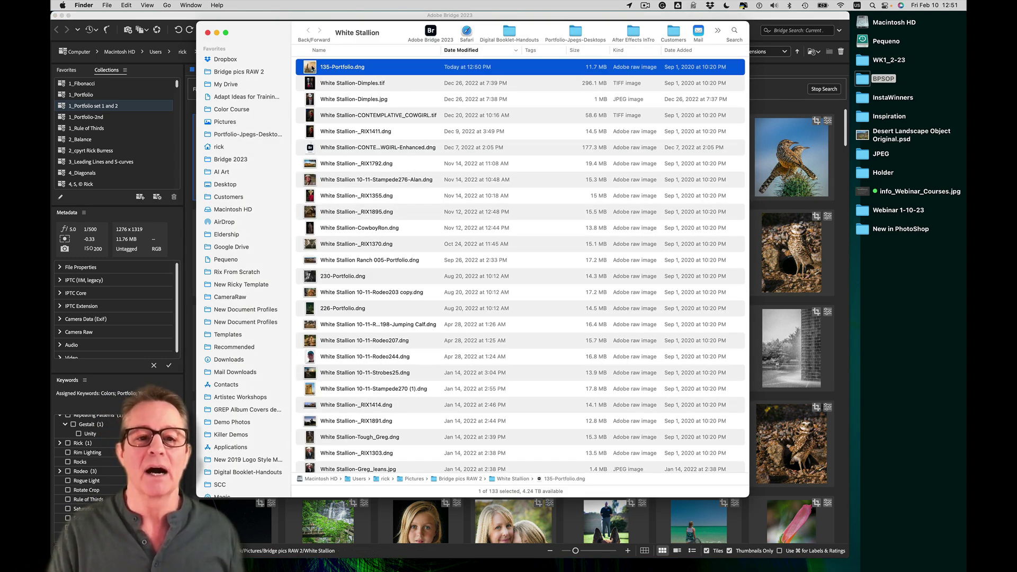
left_click_drag(311, 68, 443, 547)
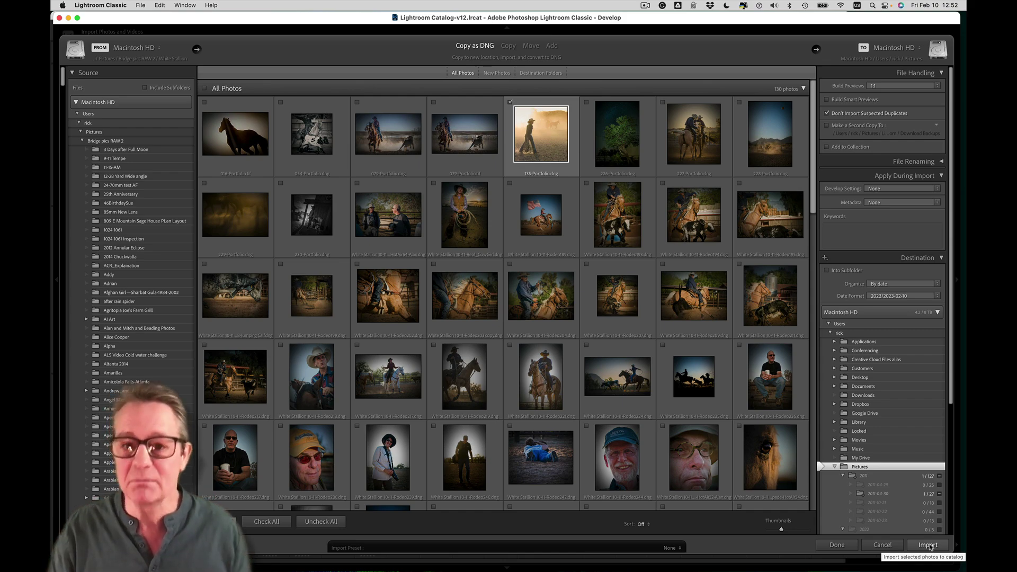
left_click(928, 545)
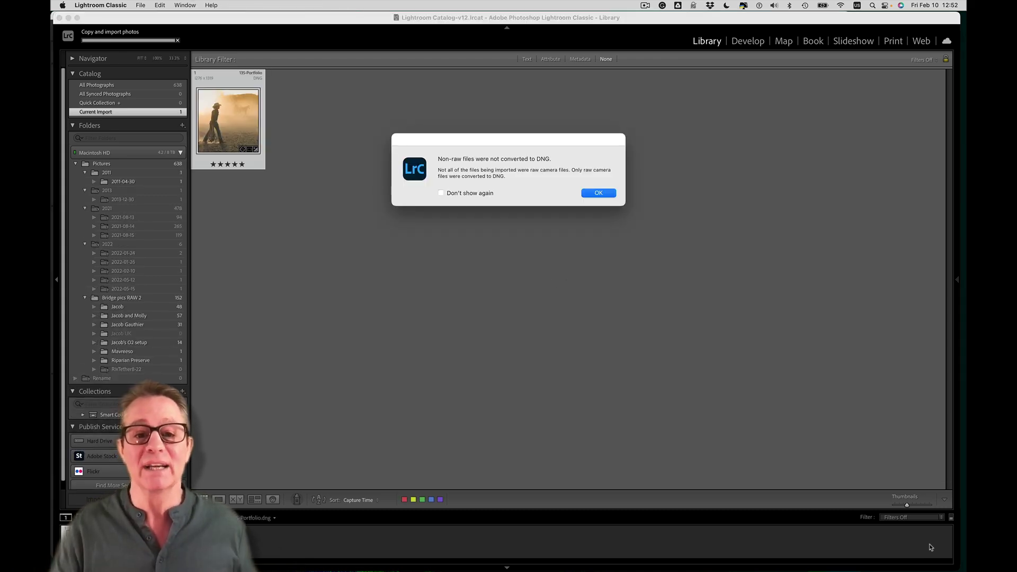
left_click(599, 193)
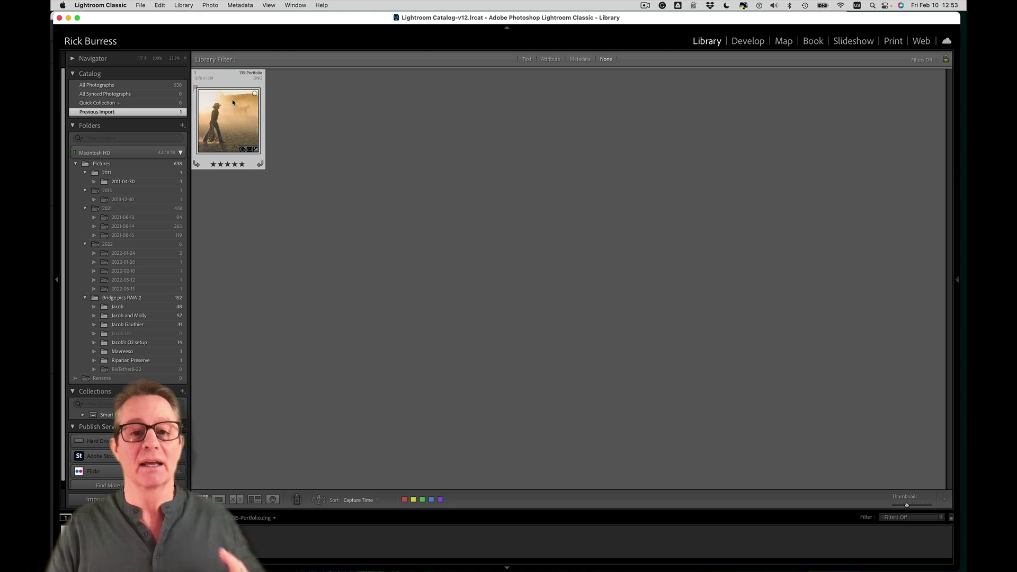
Open the imported photo in the Develop module and look through the Adaptive: Portrait, Favorites and User Presets groups.
left_click(747, 42)
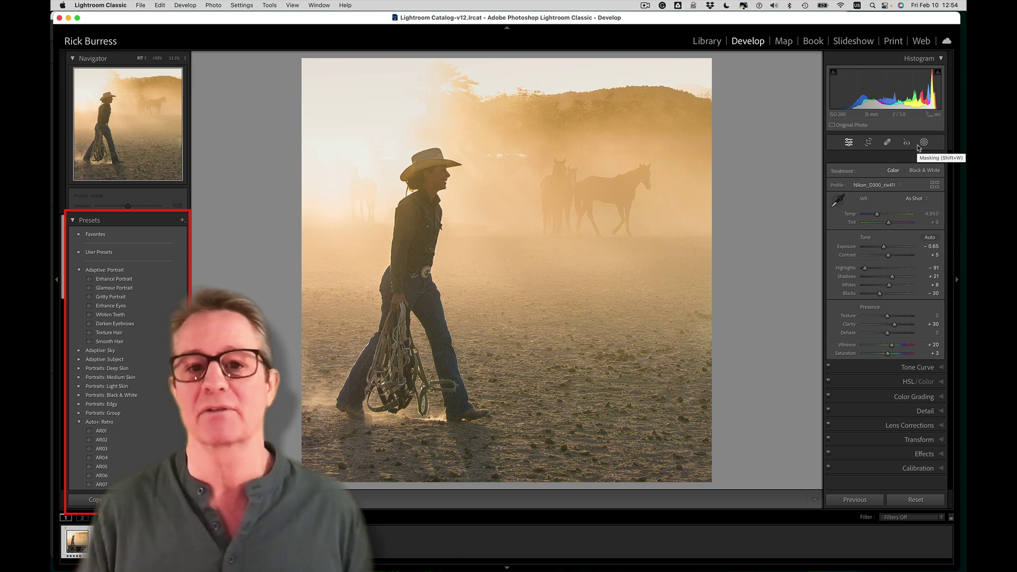
left_click(103, 279)
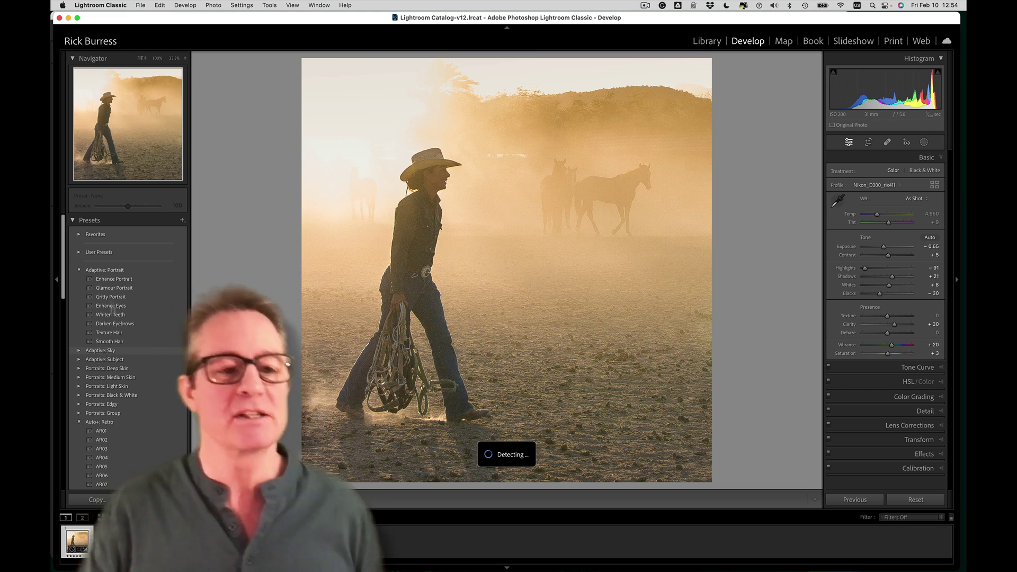
left_click(80, 235)
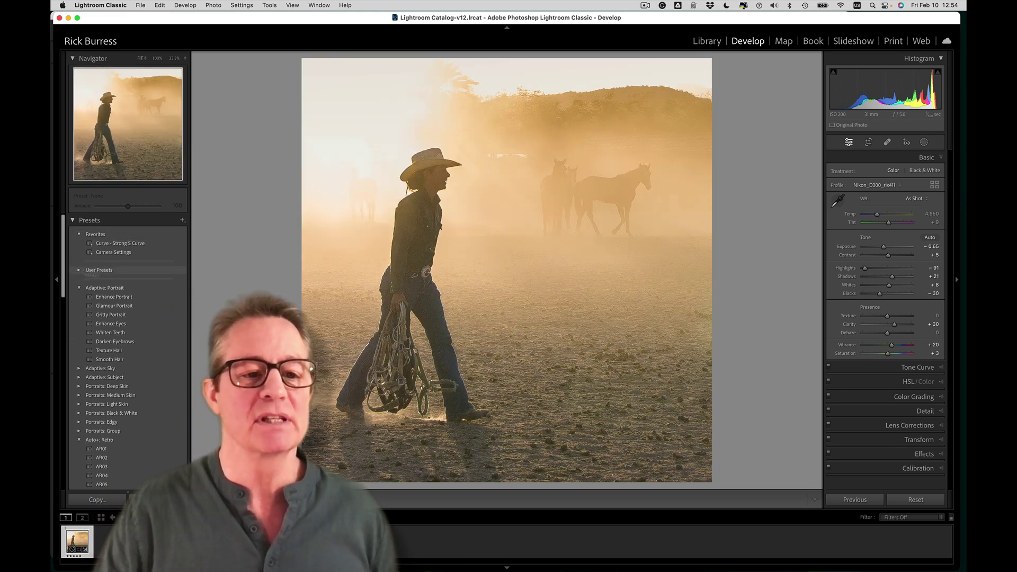
left_click(99, 270)
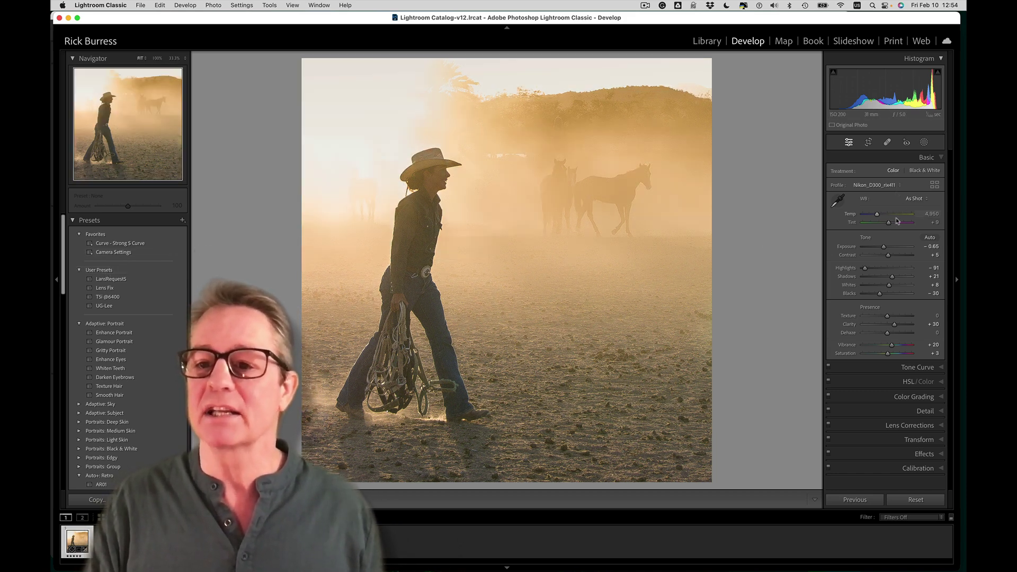
Set the photo's Temp to 3,945 and Tint to +110, and open it as a smart object in Photoshop.
left_click_drag(900, 223, 877, 216)
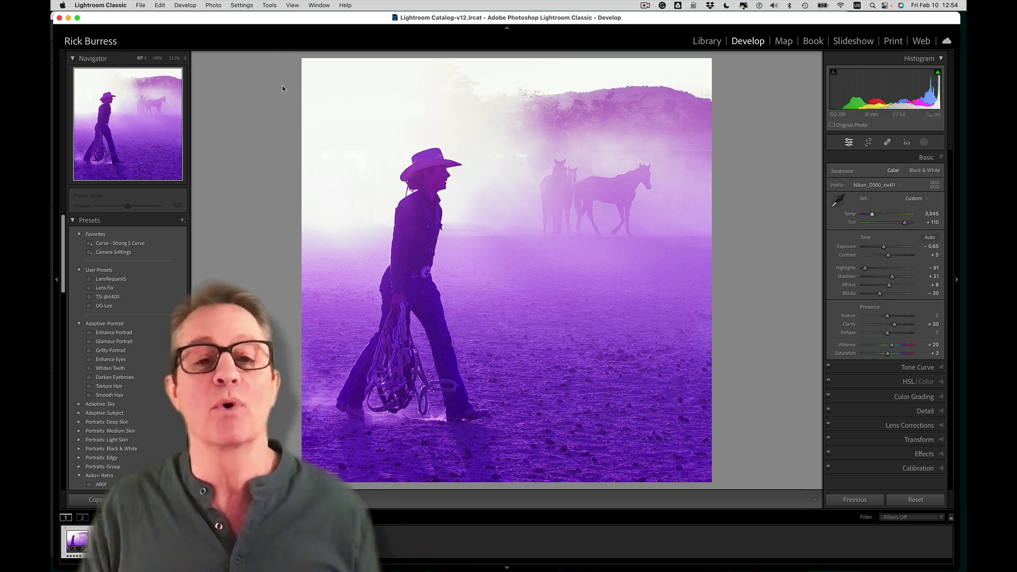
left_click(217, 4)
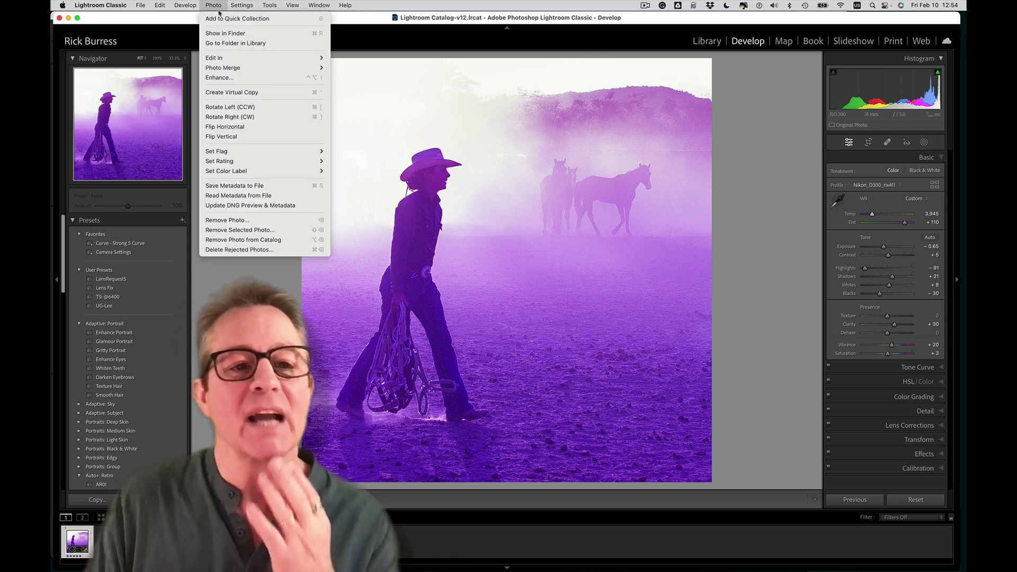
mouse_move(219, 61)
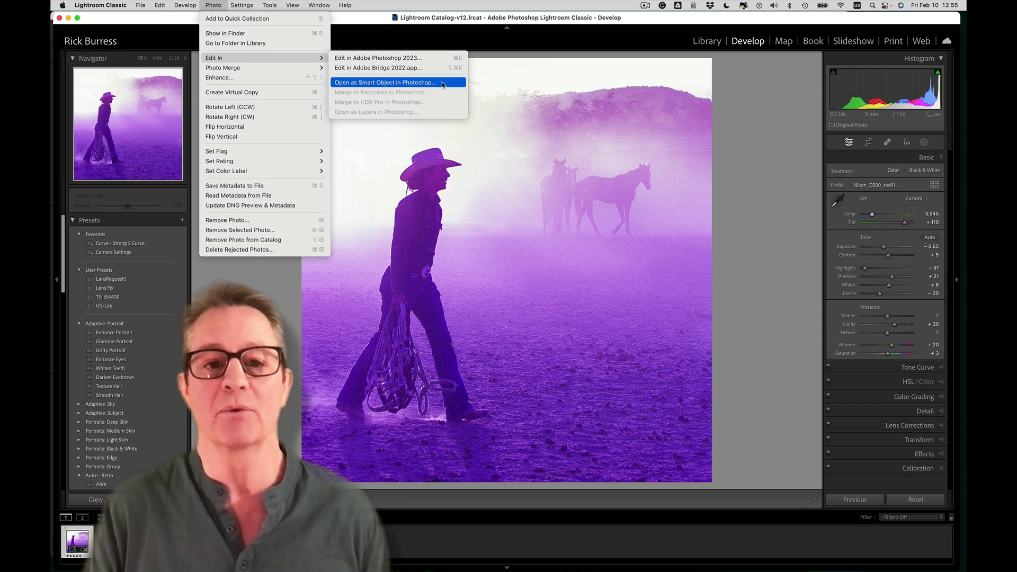
left_click(442, 83)
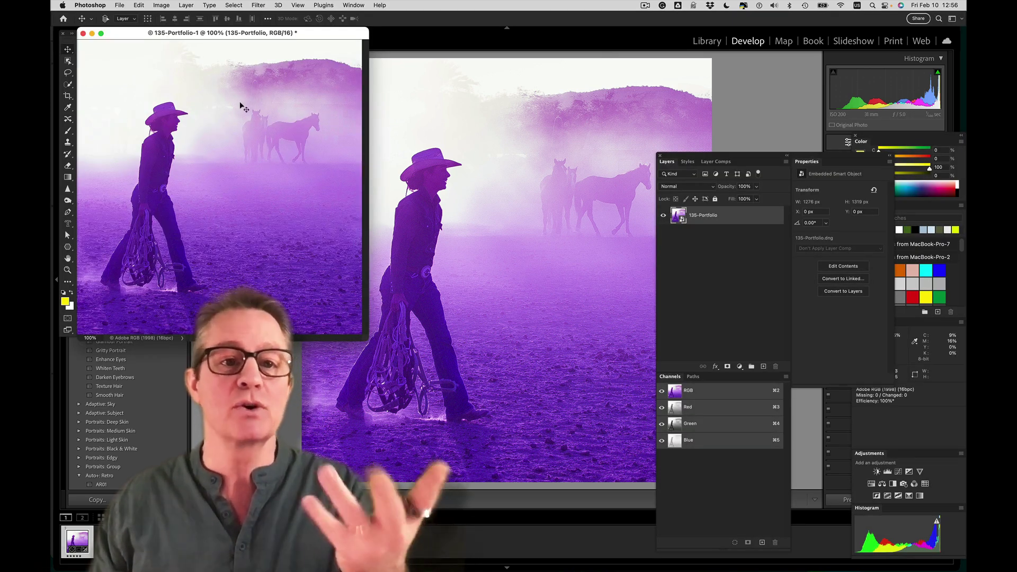
Open the 135-Portfolio smart object in Camera Raw and preview its stored snapshots, including SOLD! and Rix-Divine Ratio-Fibonacci.
left_click_drag(670, 160, 626, 53)
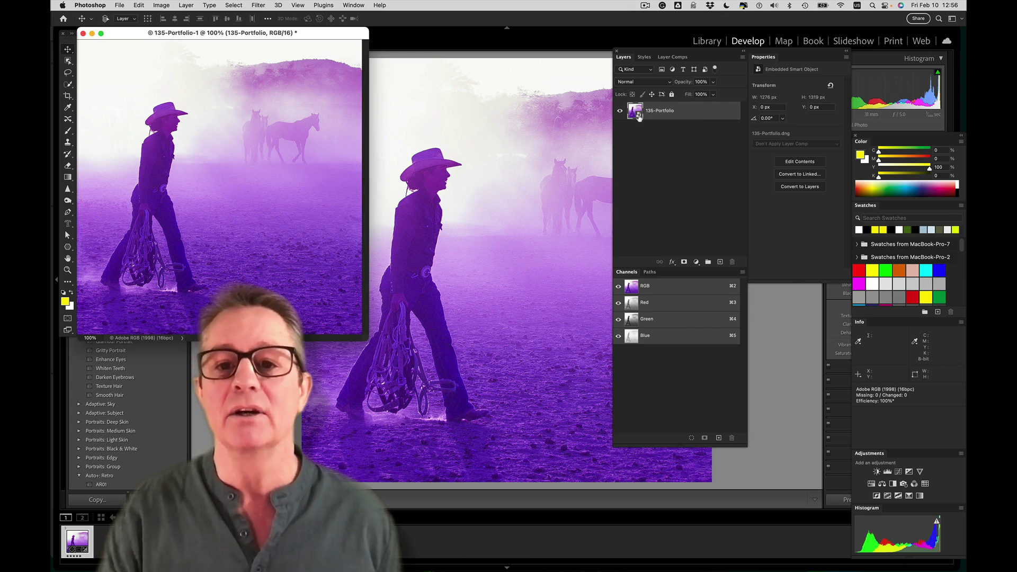
double_click(639, 117)
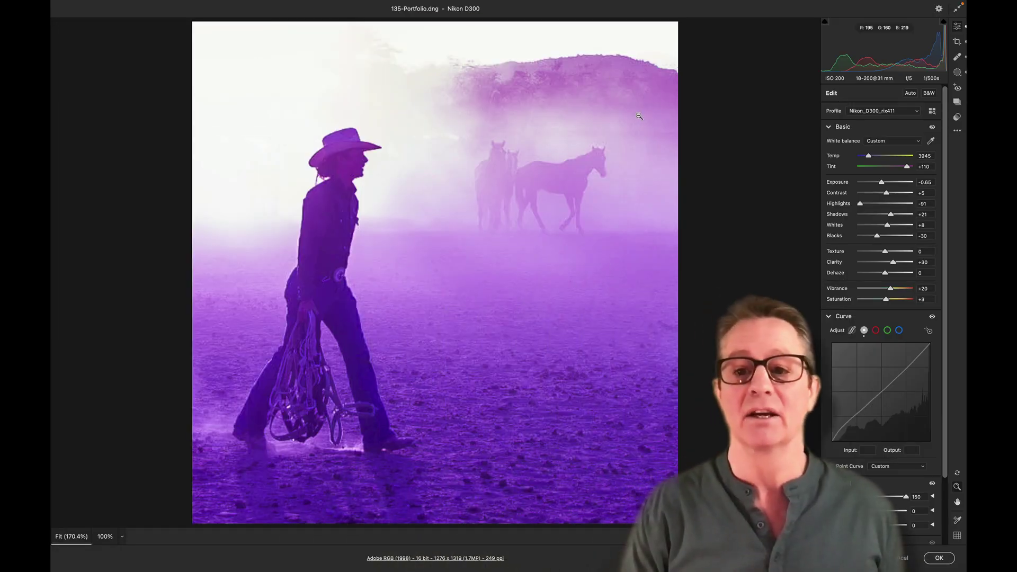
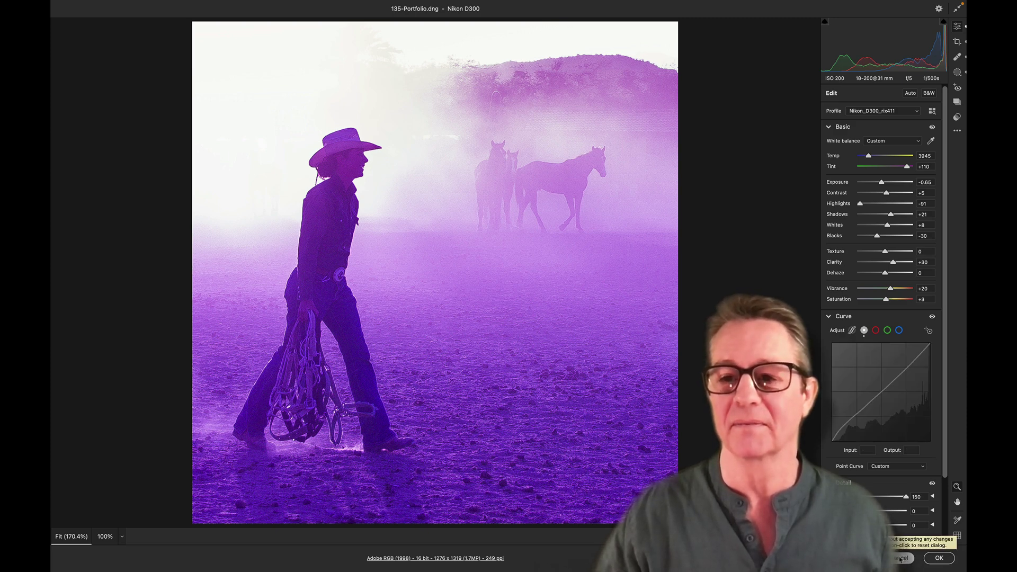
left_click(957, 103)
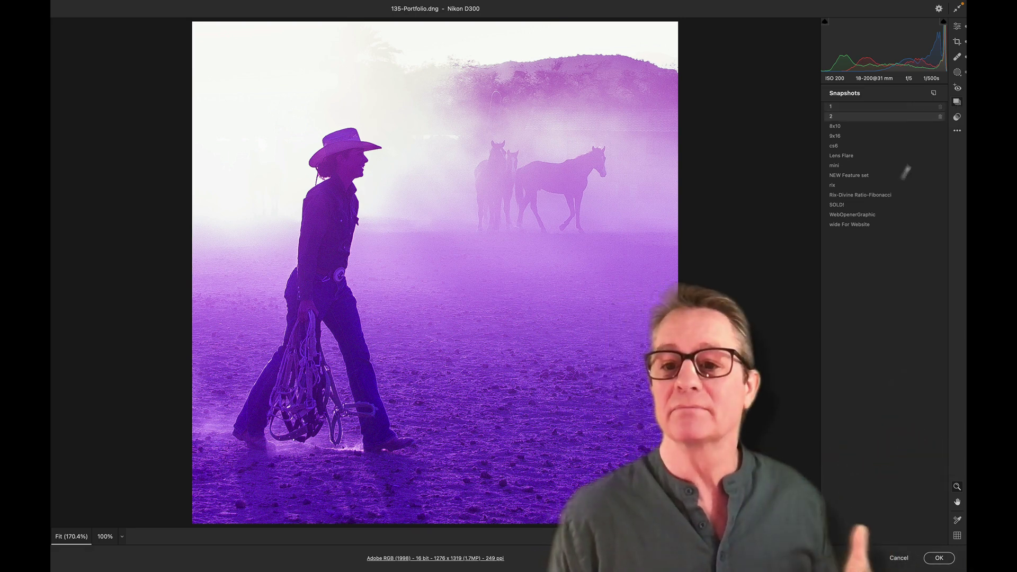
left_click(842, 224)
left_click(840, 205)
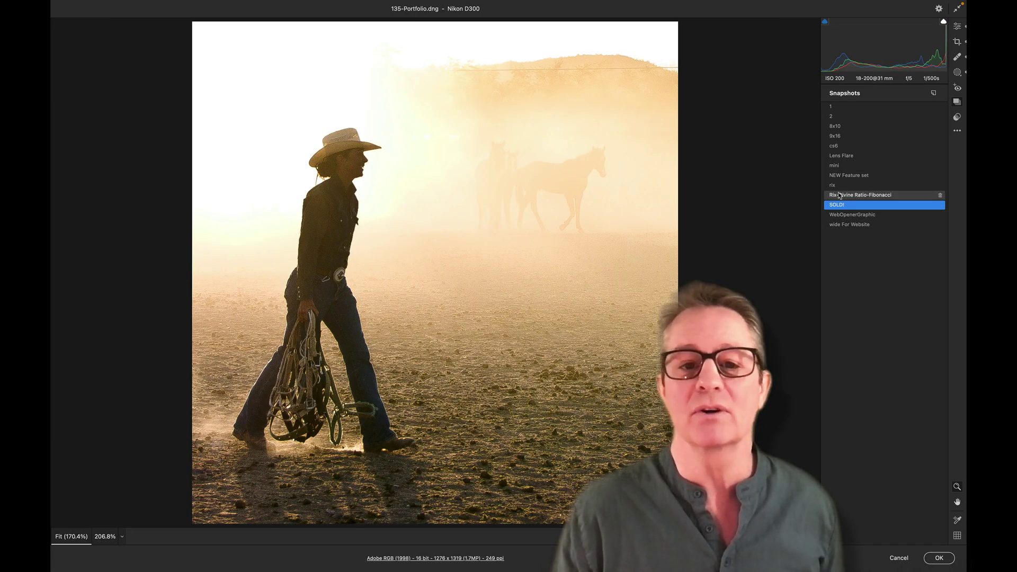
left_click(839, 195)
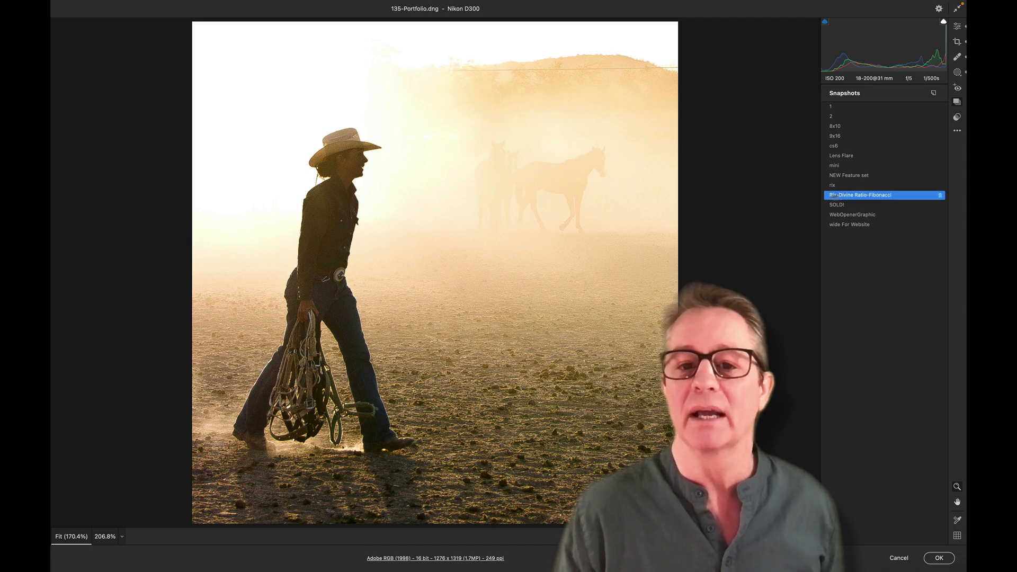
left_click(843, 338)
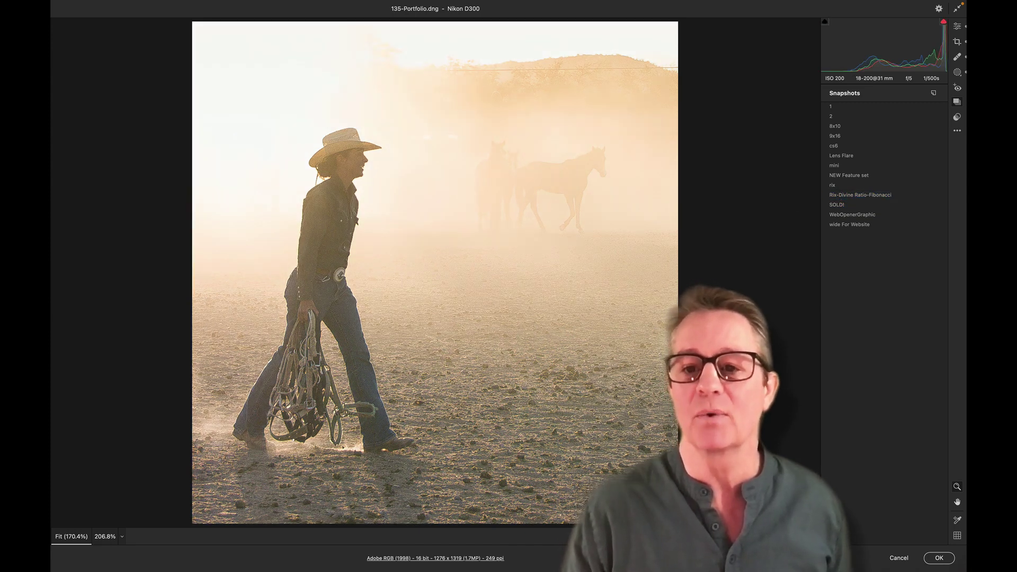
Apply Auto tone adjustments to the photo, leave Camera Raw and close the Photoshop document.
key("e")
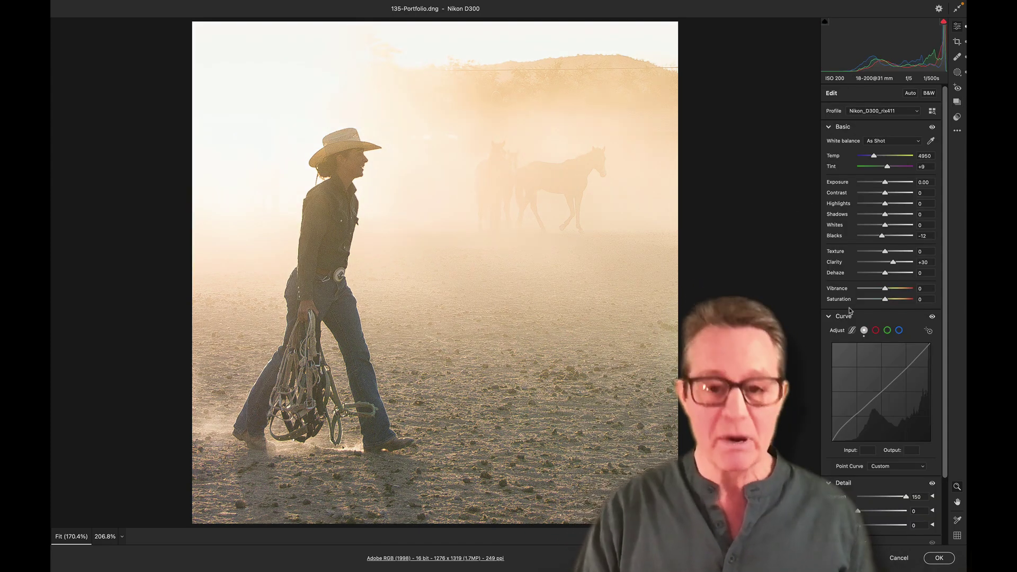
key("super+u")
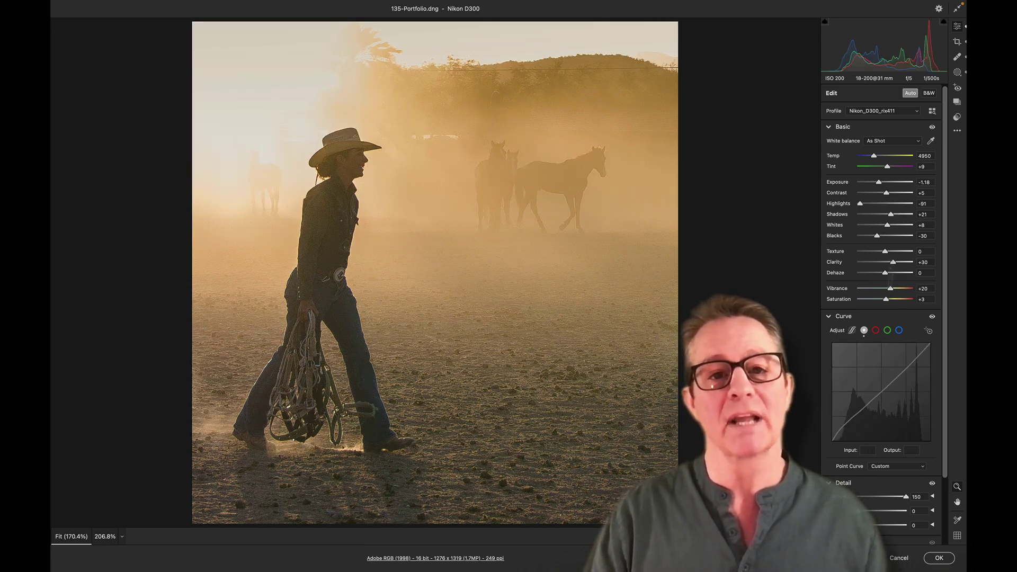
mouse_move(887, 381)
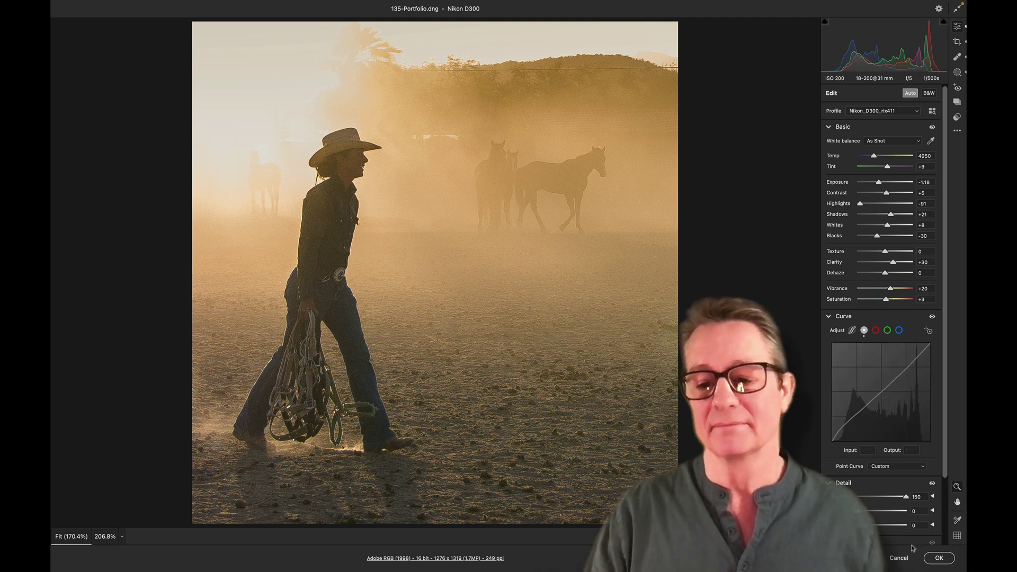
key("Return")
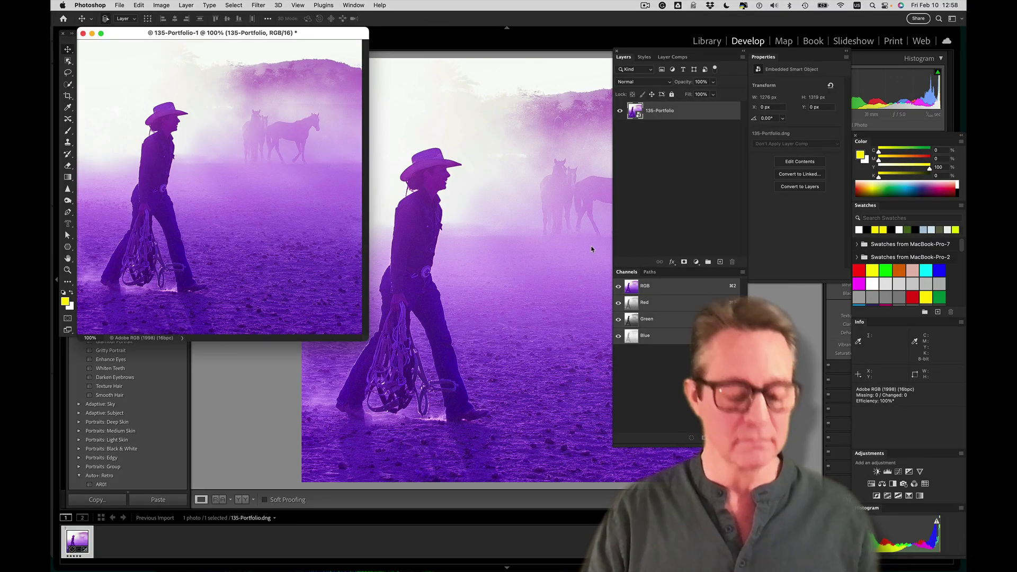
key("super+w")
key("Return")
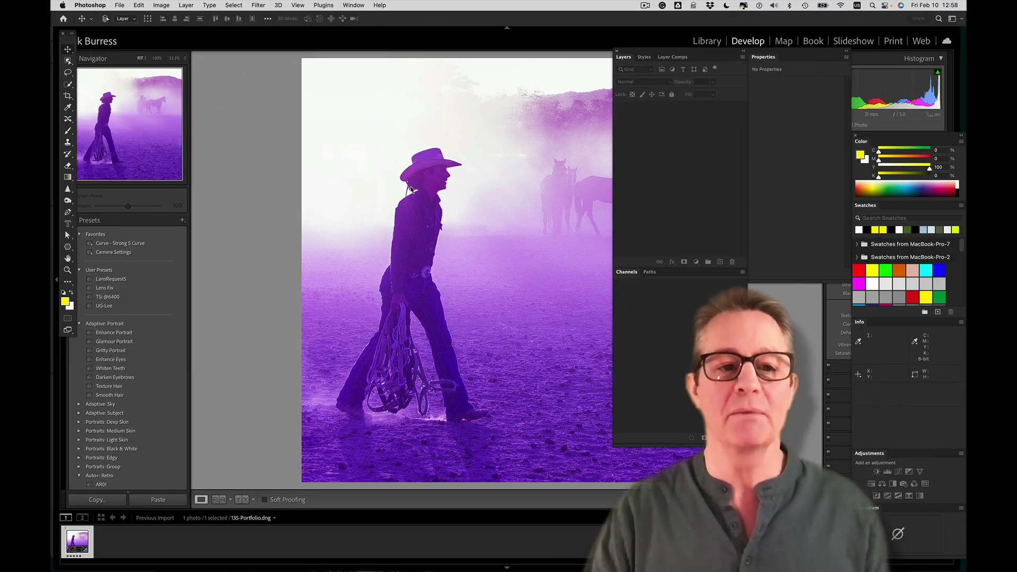
Switch back to Lightroom Classic and quit it, skipping the catalog backup this time.
left_click(410, 189)
key("super+q")
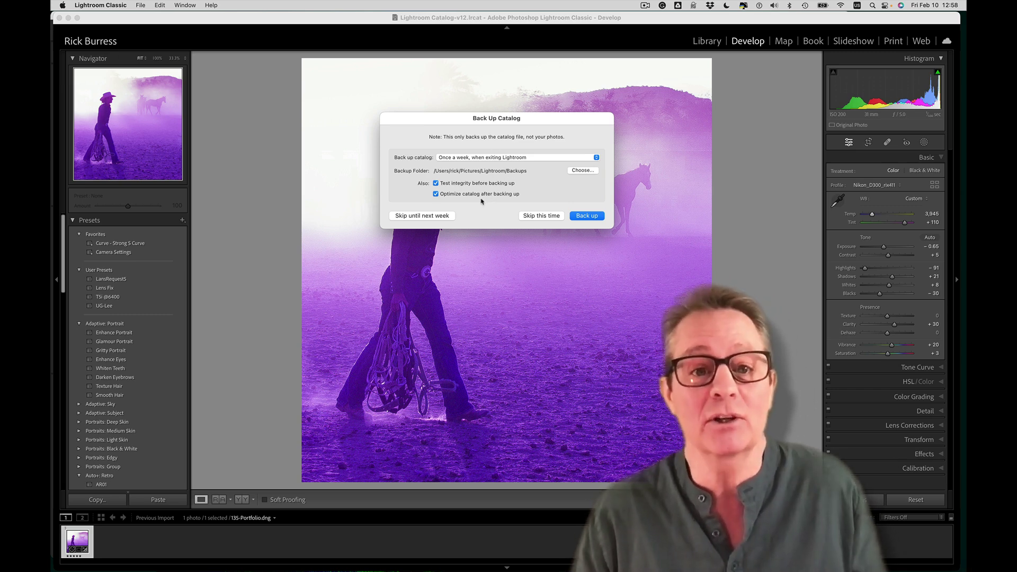
left_click(537, 217)
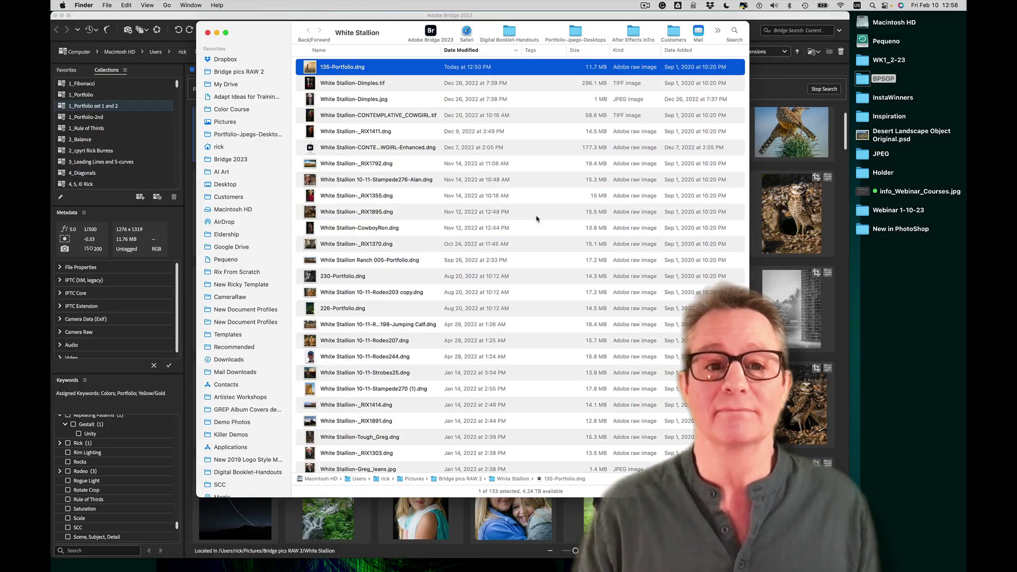
Open 135-Portfolio.dng from the White Stallion folder through Bridge in Camera Raw, apply the NEW Feature set snapshot and finish without opening the image.
left_click_drag(310, 67, 429, 34)
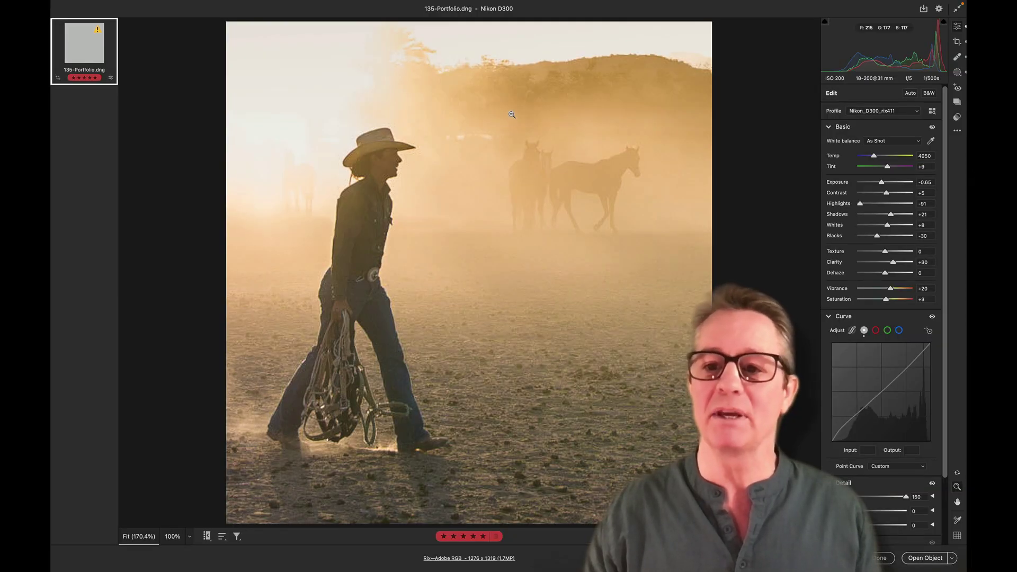
key("shift+s")
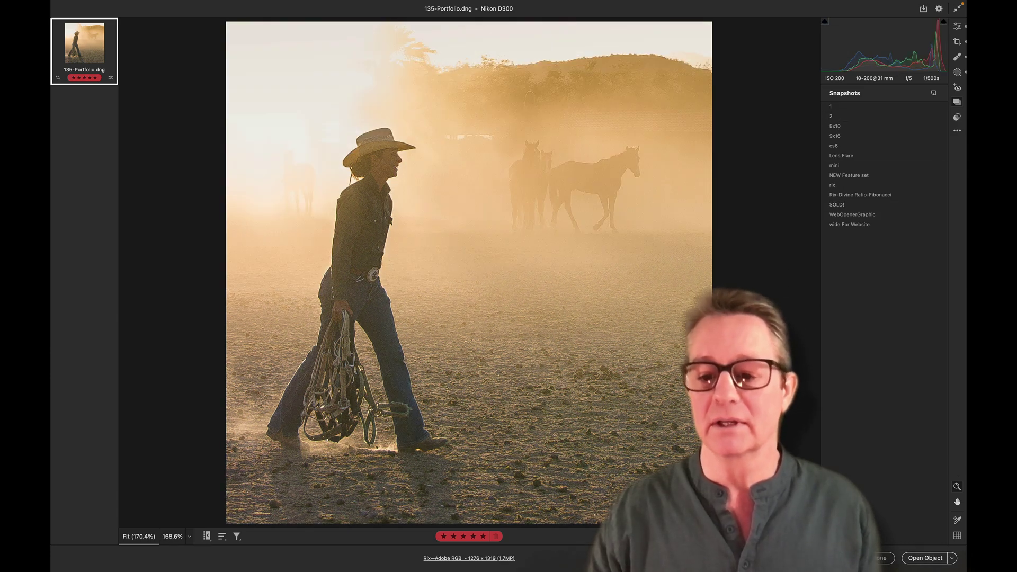
left_click(855, 177)
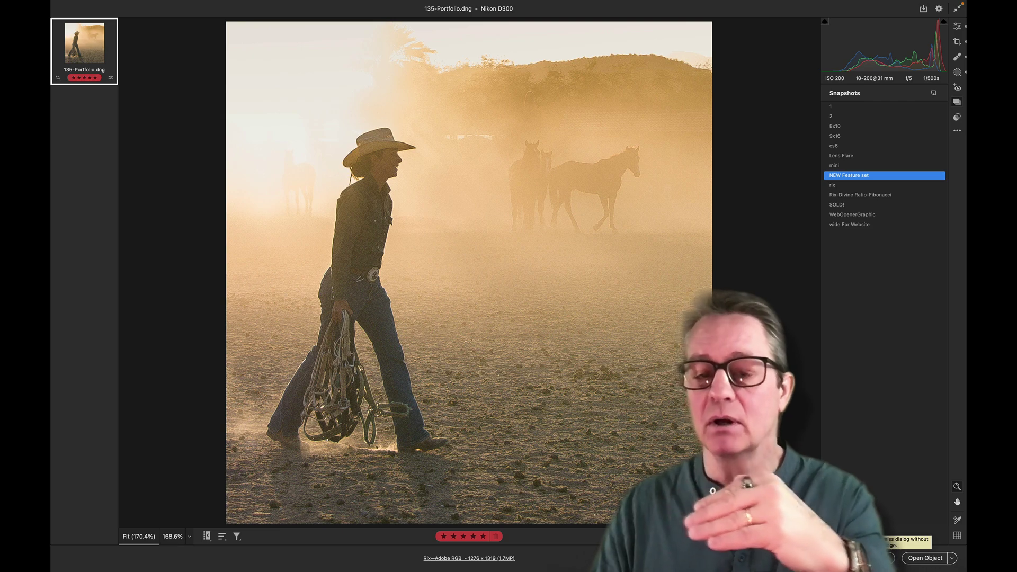
left_click(881, 558)
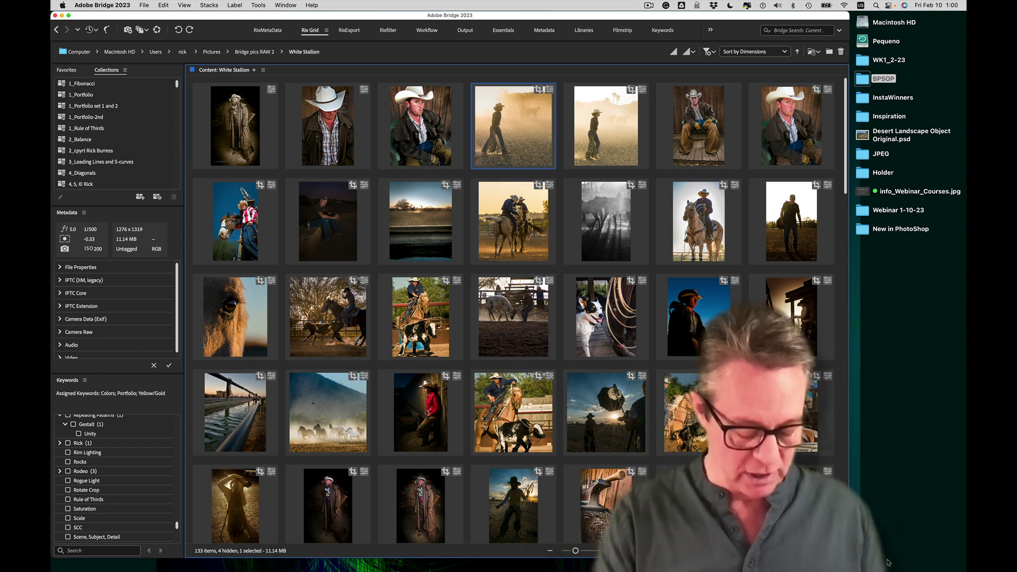
Leave Bridge for the Finder and close the White Stallion folder window.
key("super+alt+r")
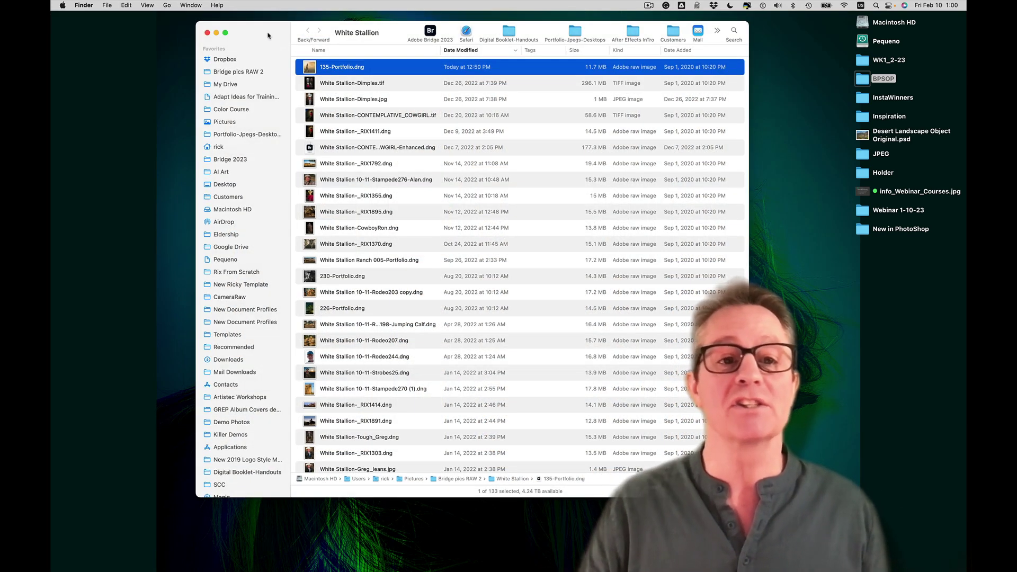
key("super+w")
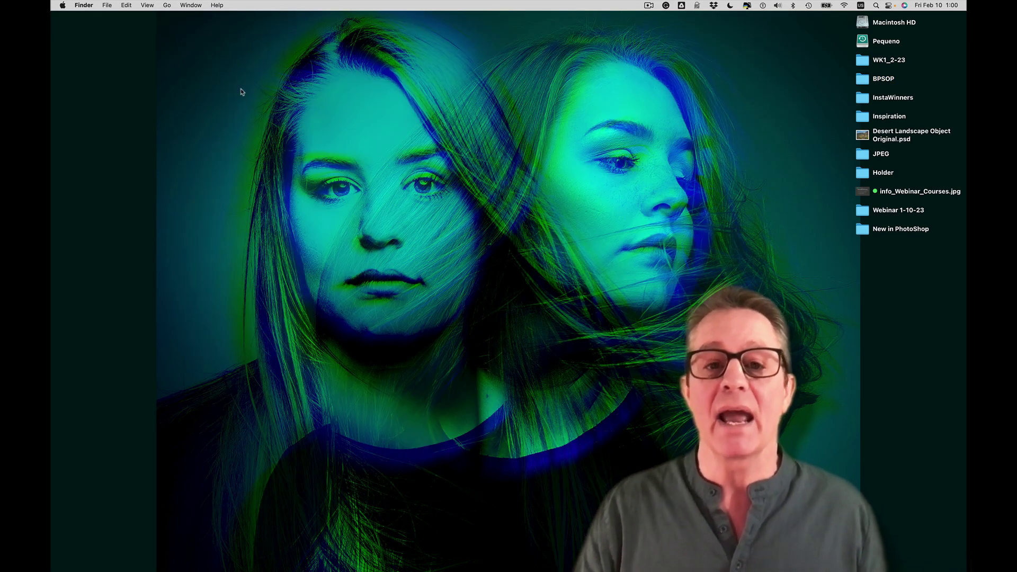